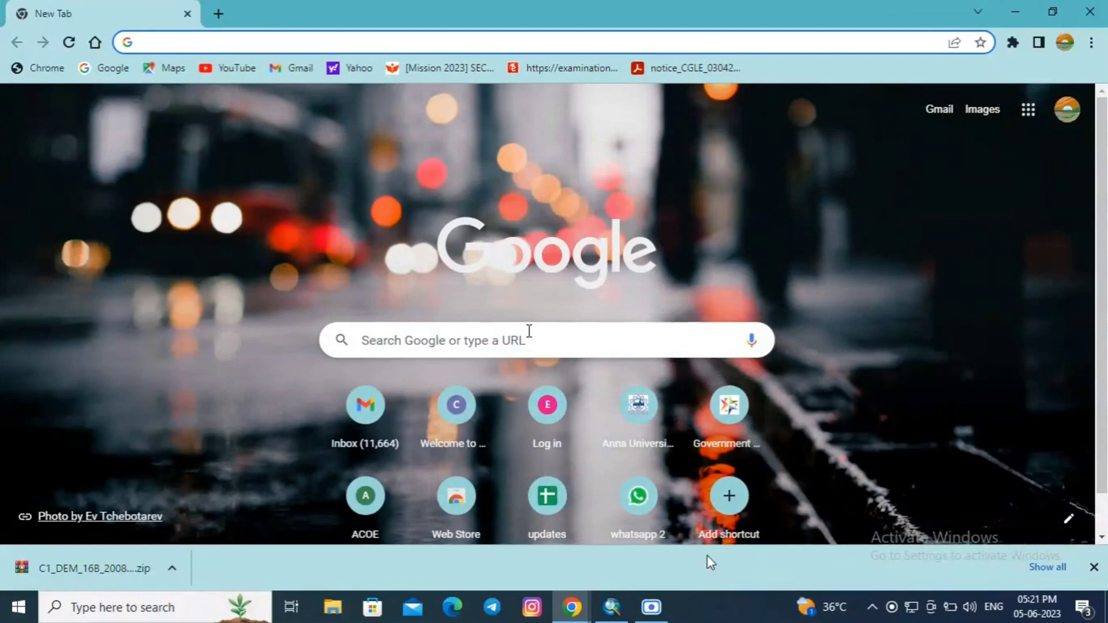
Run a Google search for 'bhuvan dem' from Chrome's new-tab search box
left_click(528, 330)
type("BH")
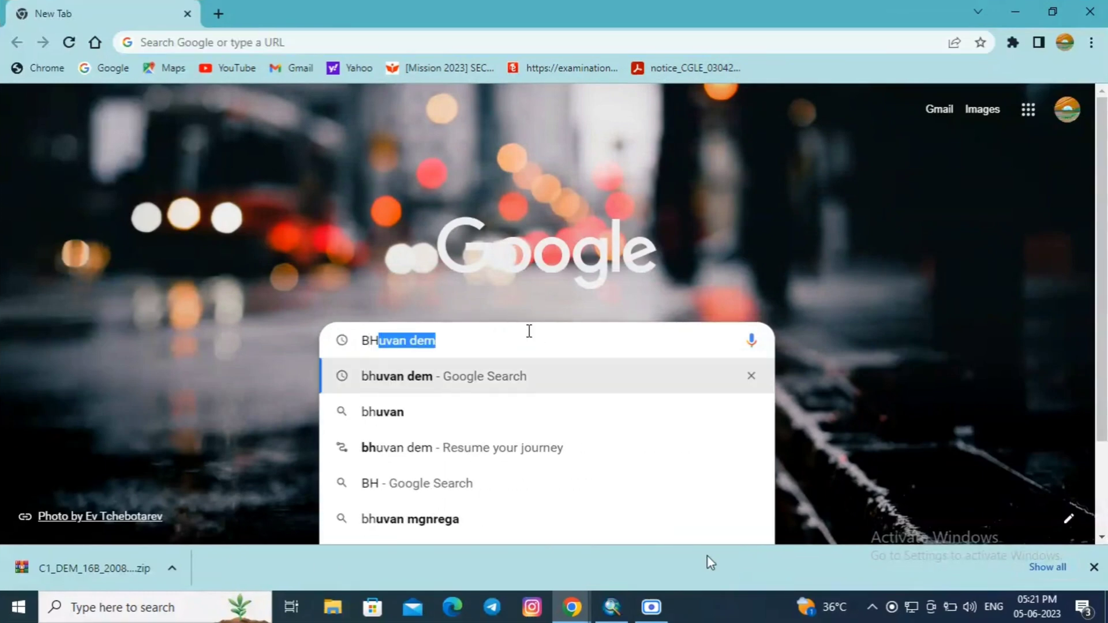
left_click(526, 385)
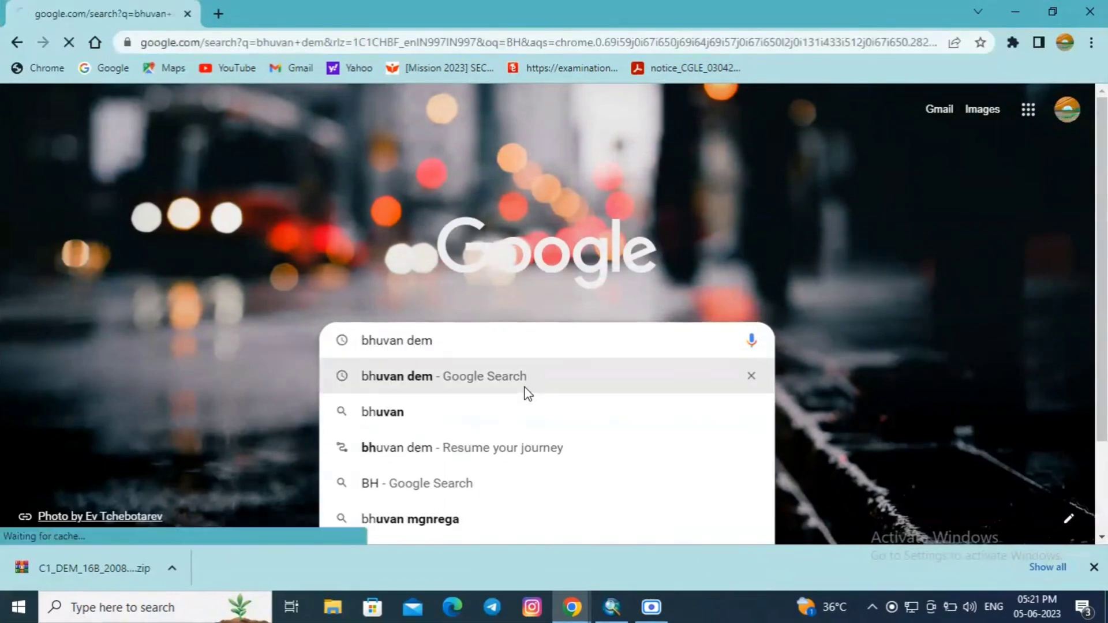
left_click(152, 288)
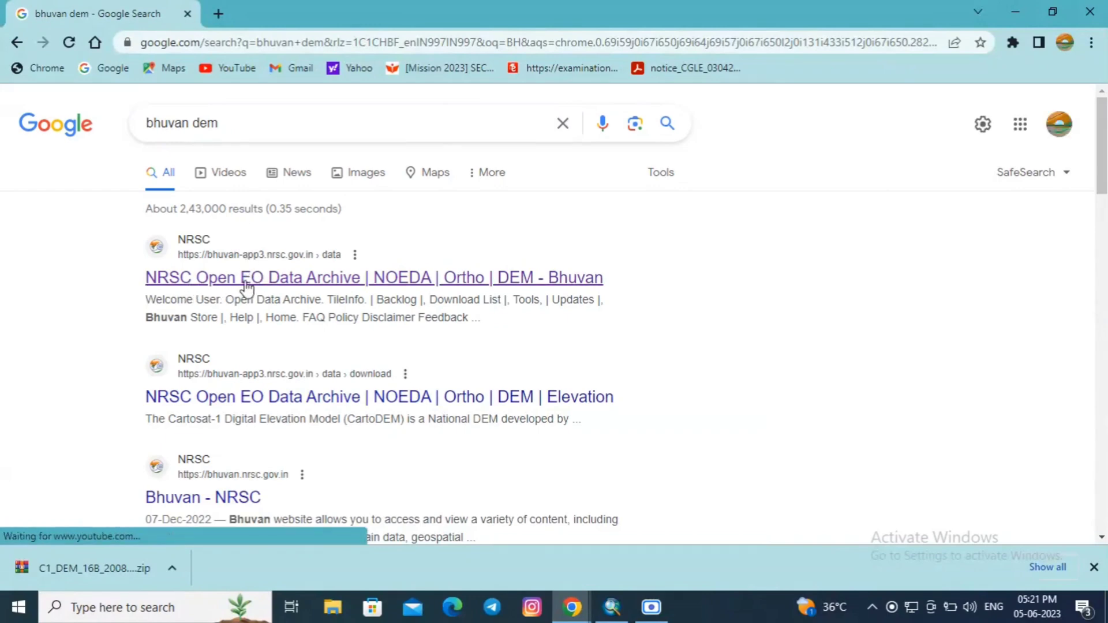
Open the NRSC Open EO Data Archive and choose Cartosat-1 with CartoDEM All Versions
left_click(421, 282)
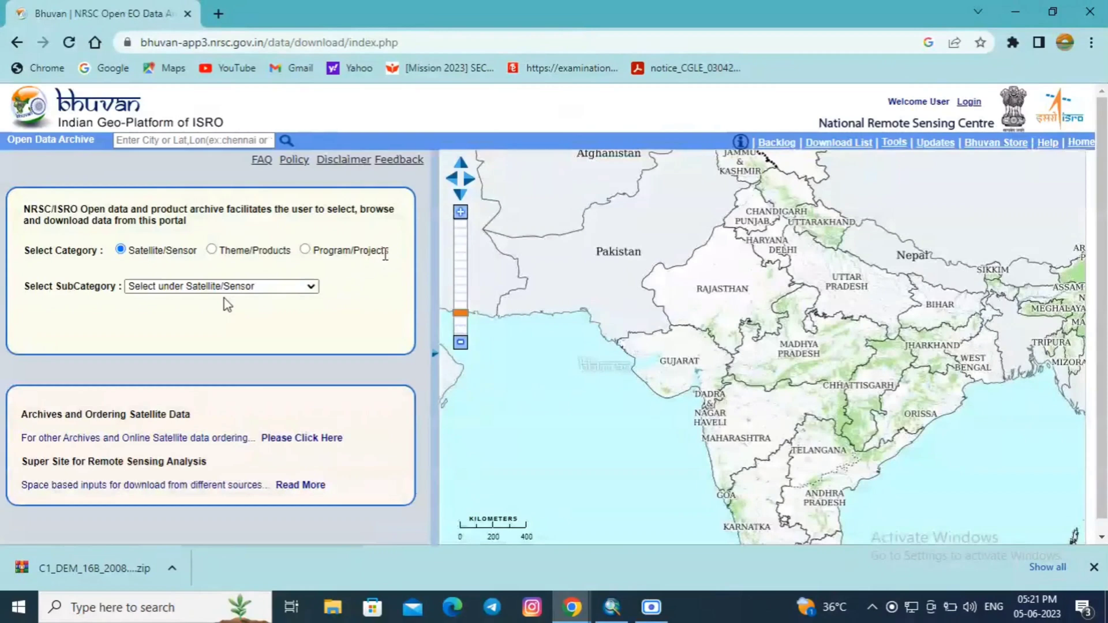
left_click(254, 286)
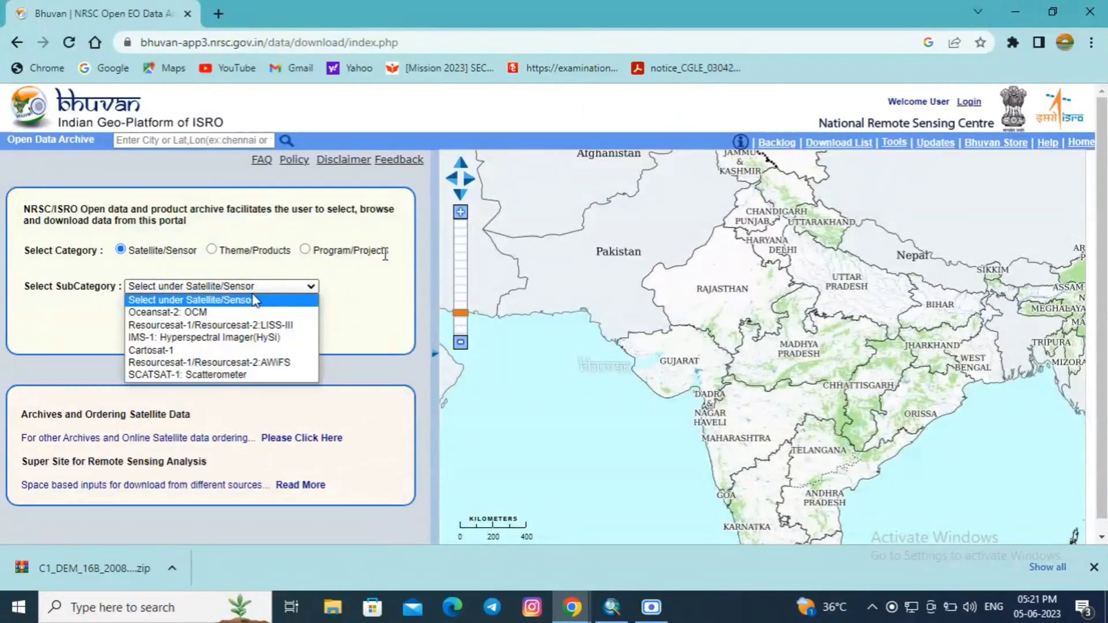
left_click(230, 350)
left_click(245, 314)
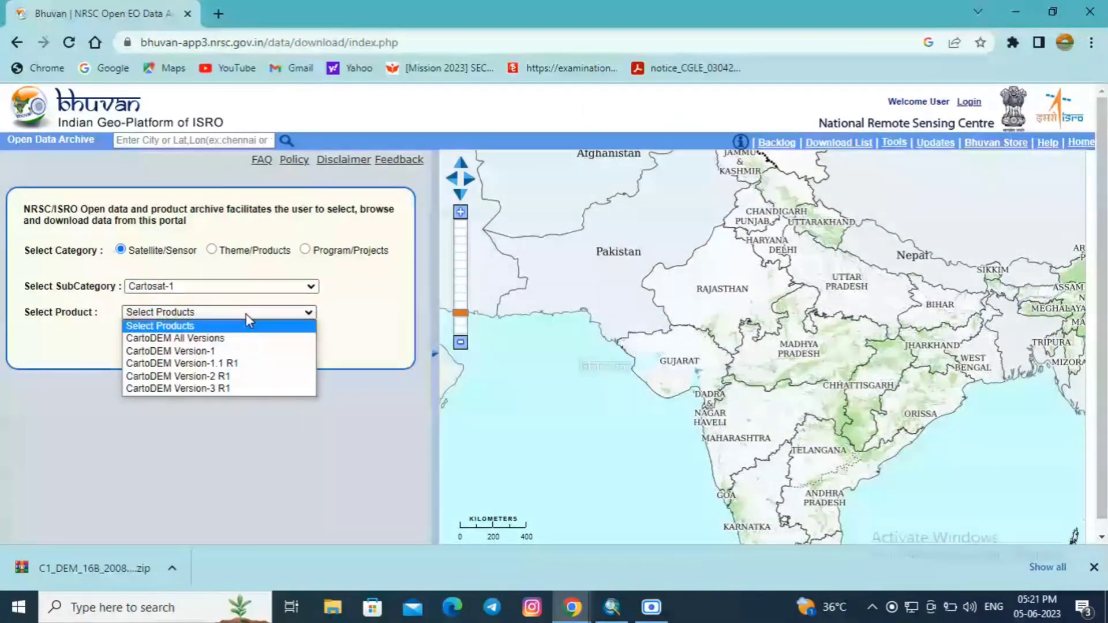
left_click(248, 337)
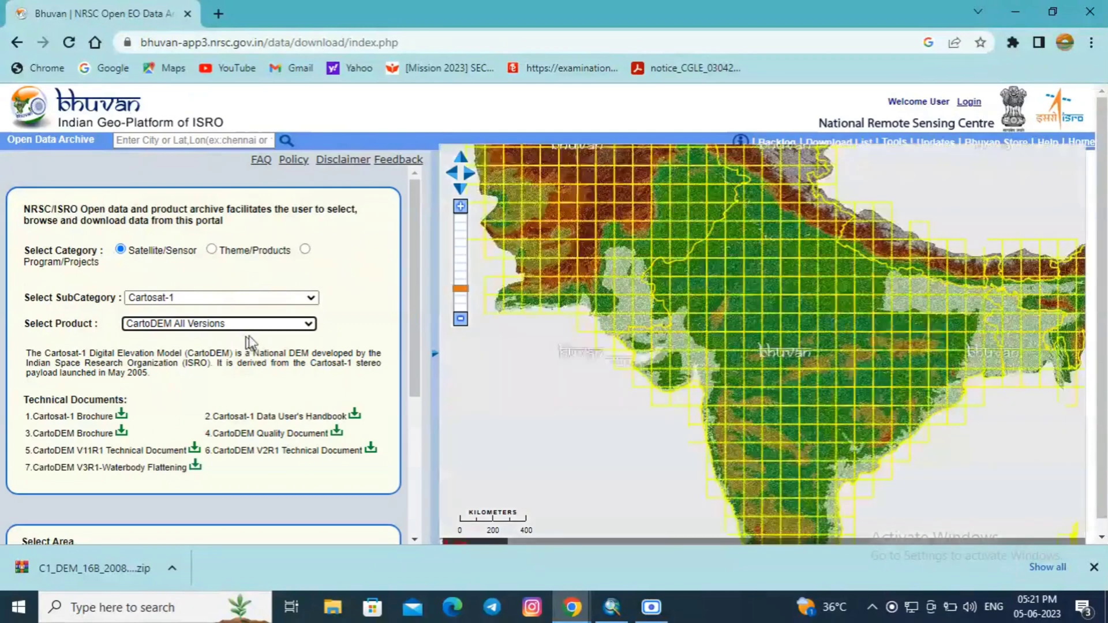
scroll(1101, 318, "down", 1)
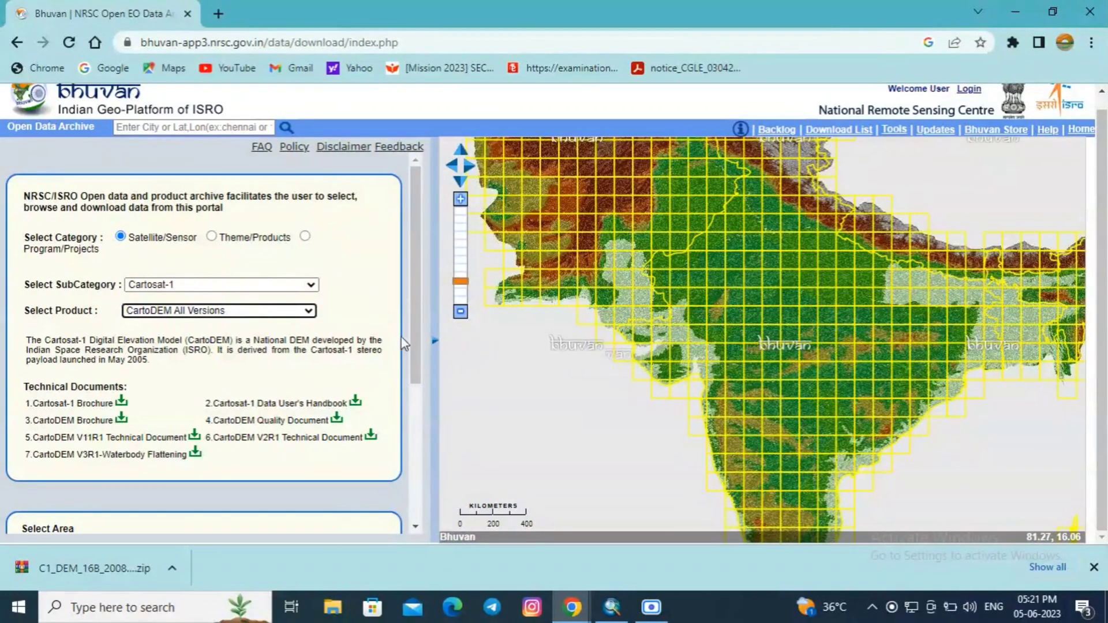
scroll(240, 355, "down", 4)
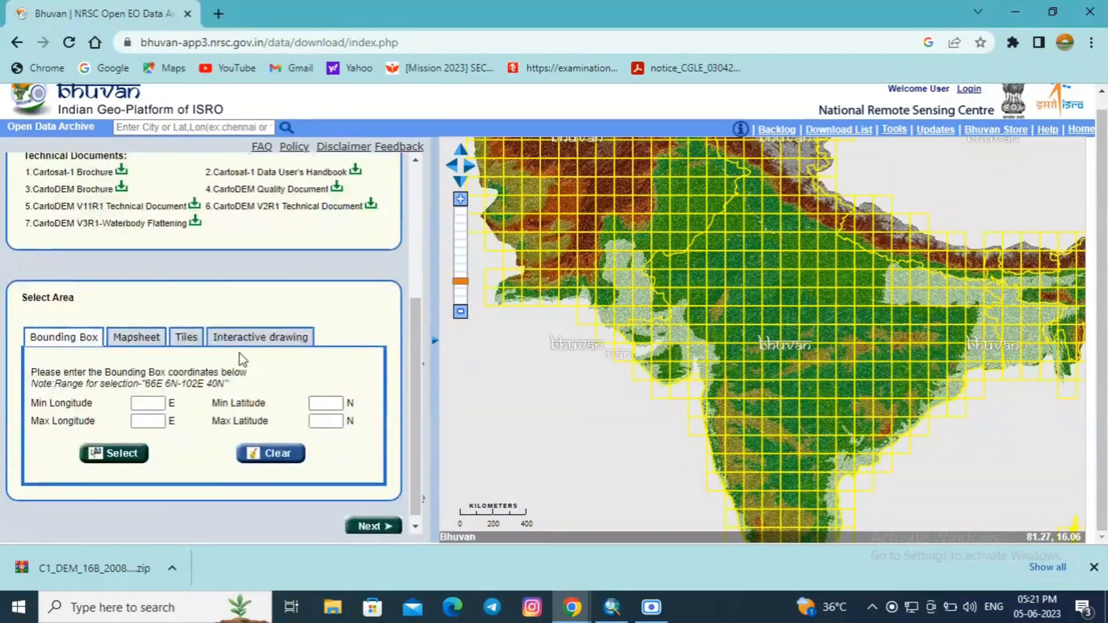
Switch to tile selection and select one tile near India's southern tip
left_click(186, 338)
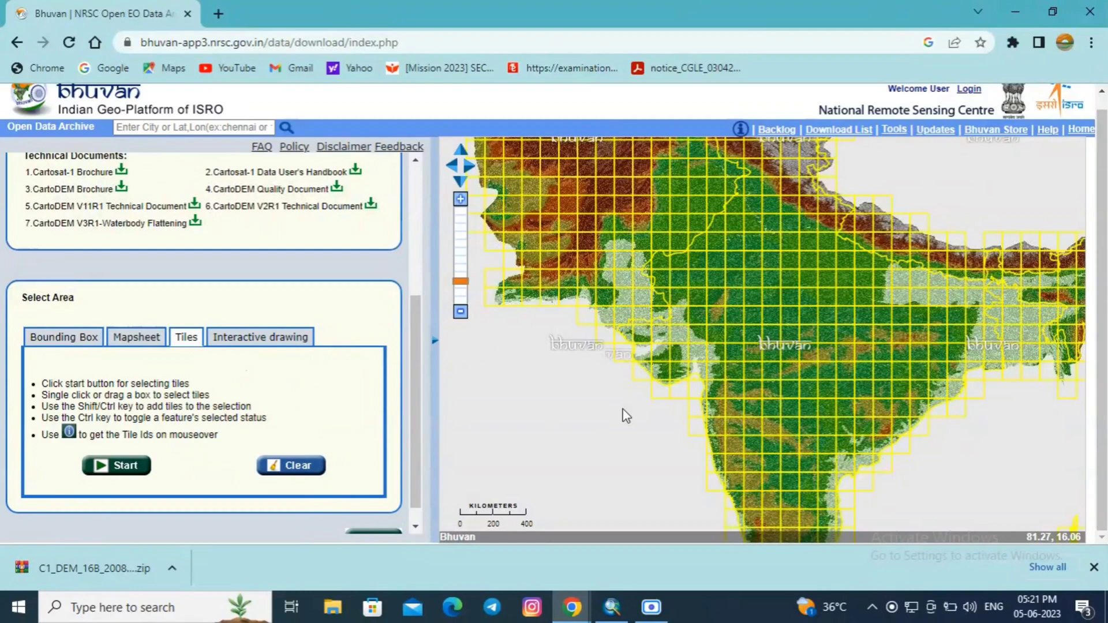
scroll(782, 487, "down", 3)
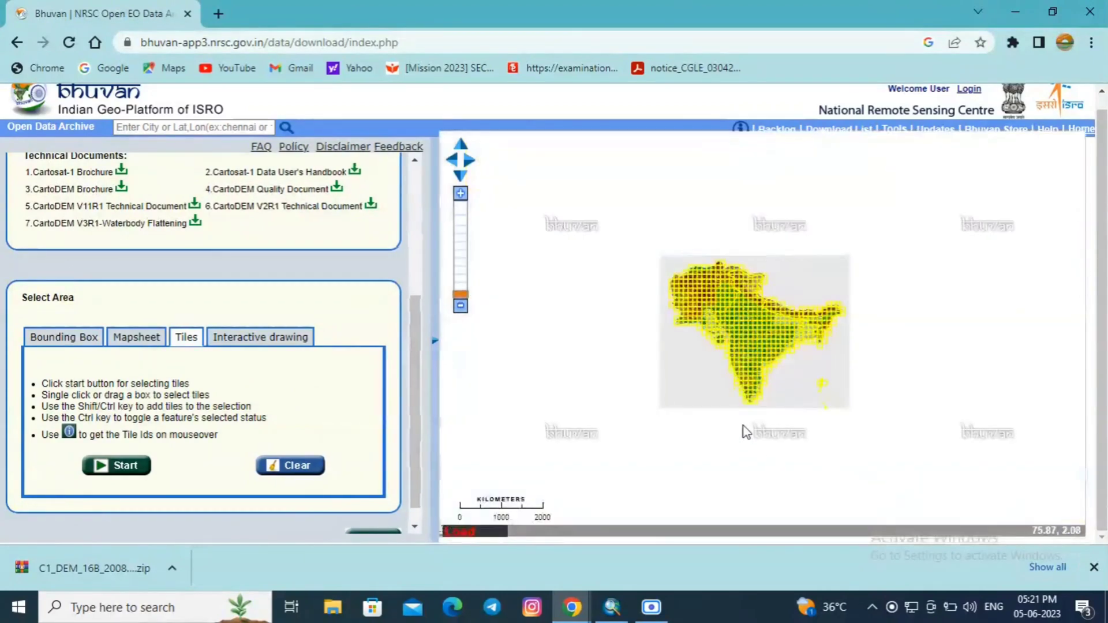
scroll(743, 418, "up", 3)
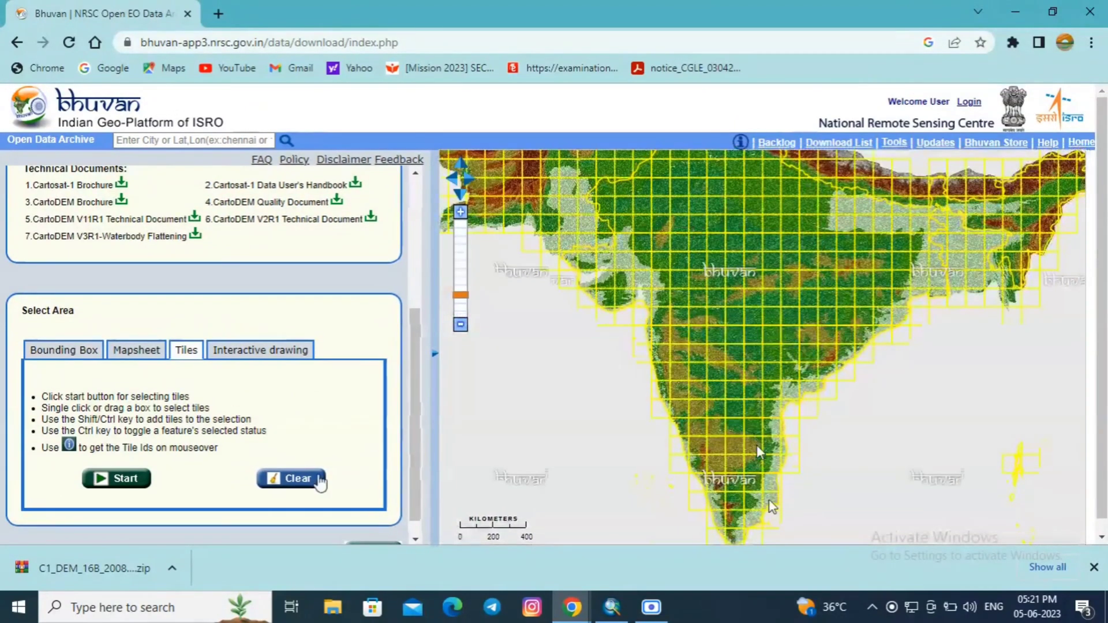
left_click(118, 485)
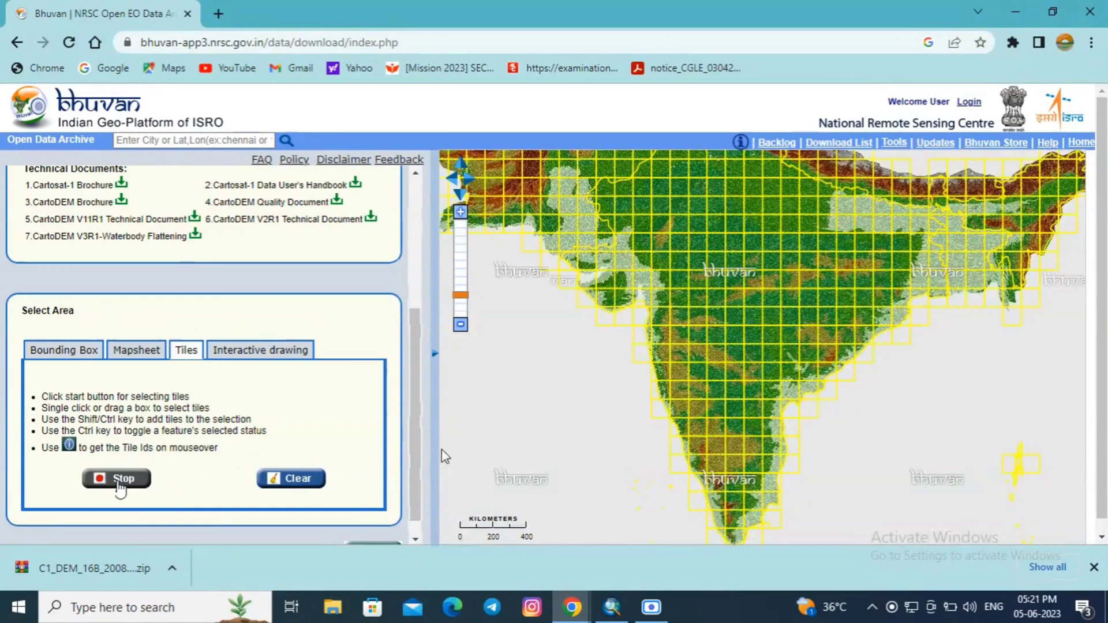
left_click(772, 469)
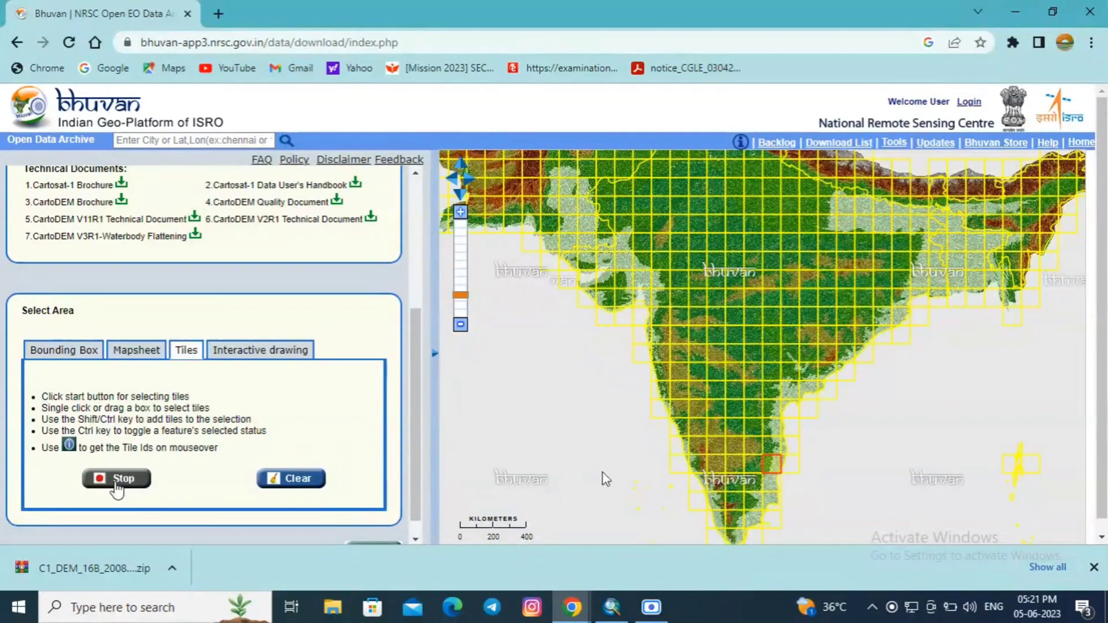
left_click(137, 483)
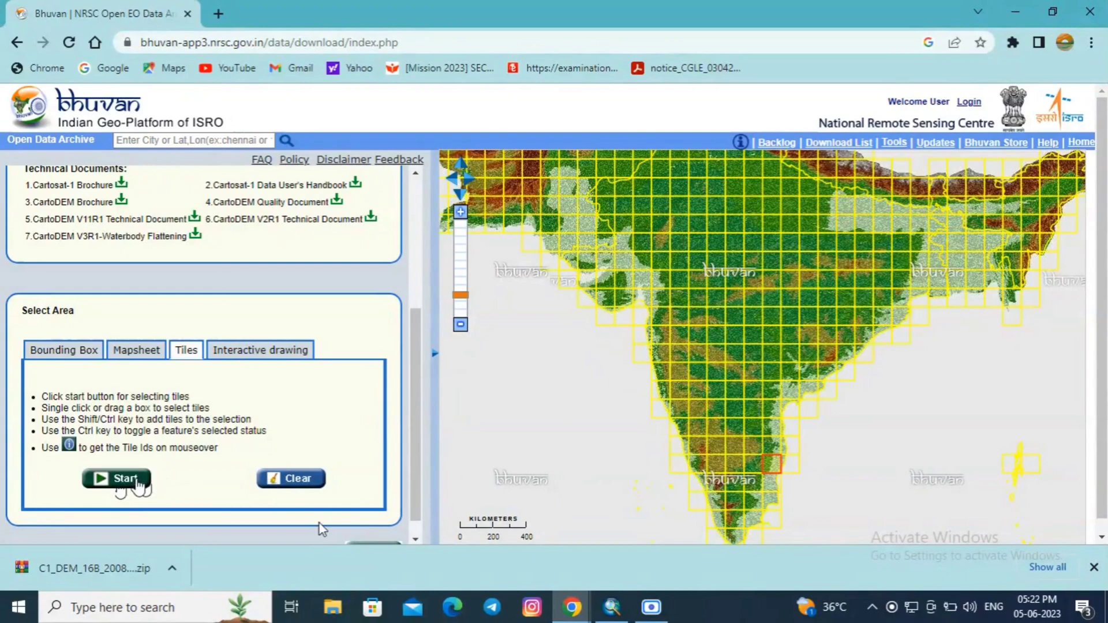
scroll(415, 404, "down", 1)
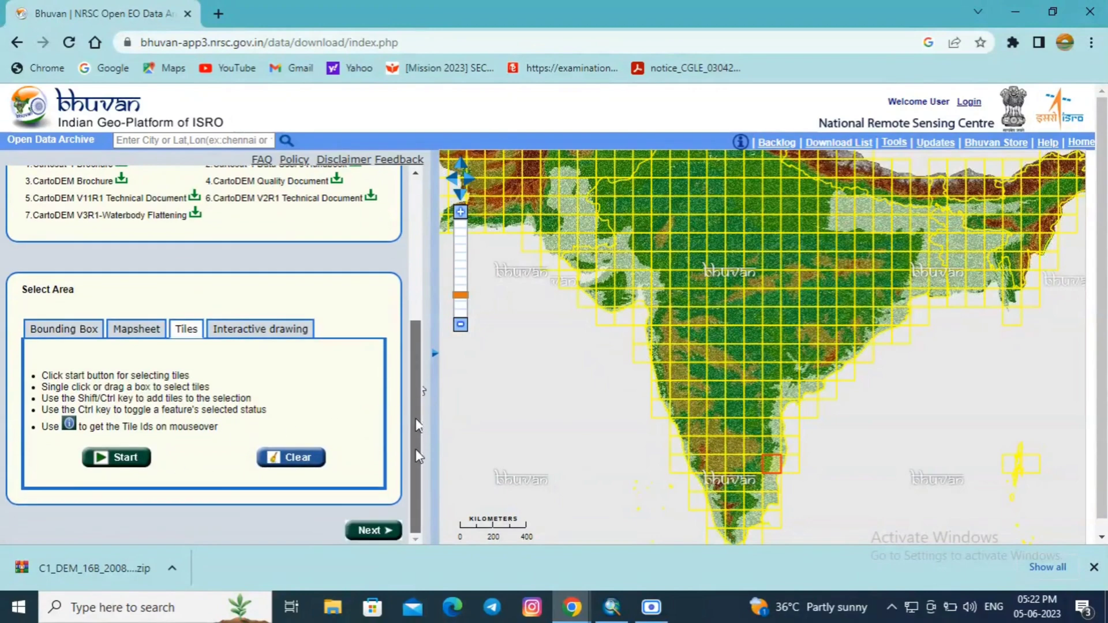
List the available tiles and preview D44T versions 1.1 R1, 1, 2 R1 and 3 R1 on the map
left_click(367, 531)
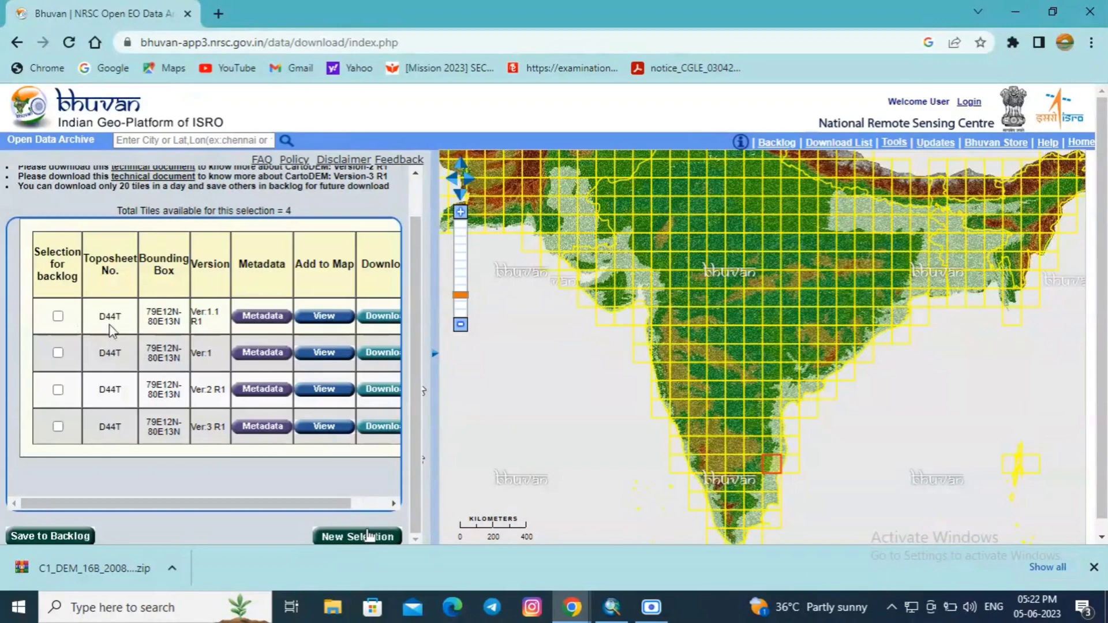
left_click(332, 320)
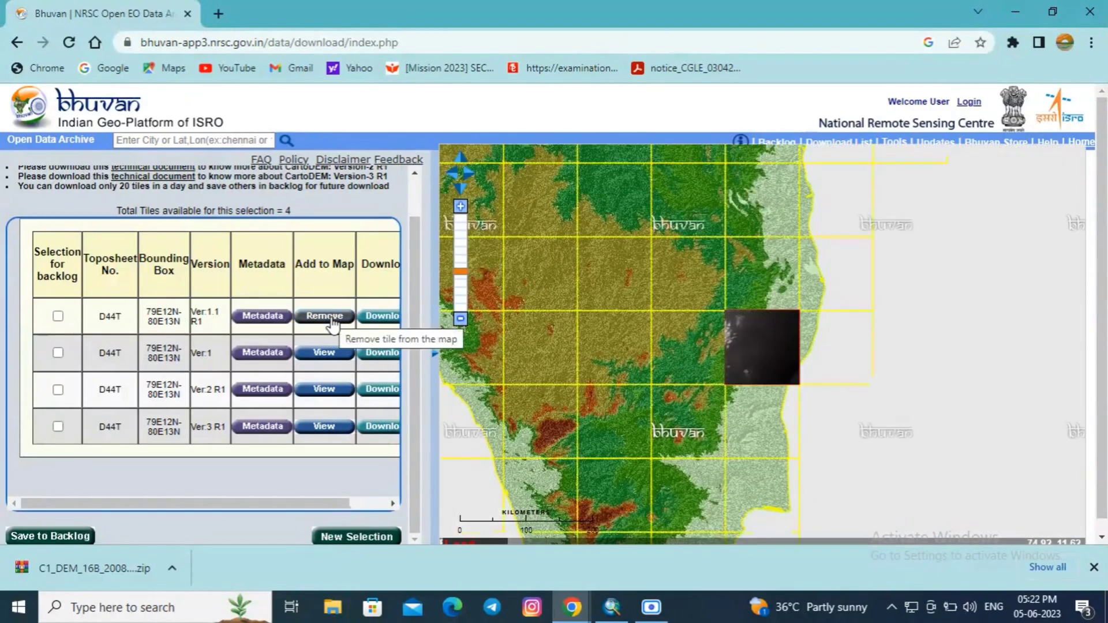
left_click(333, 353)
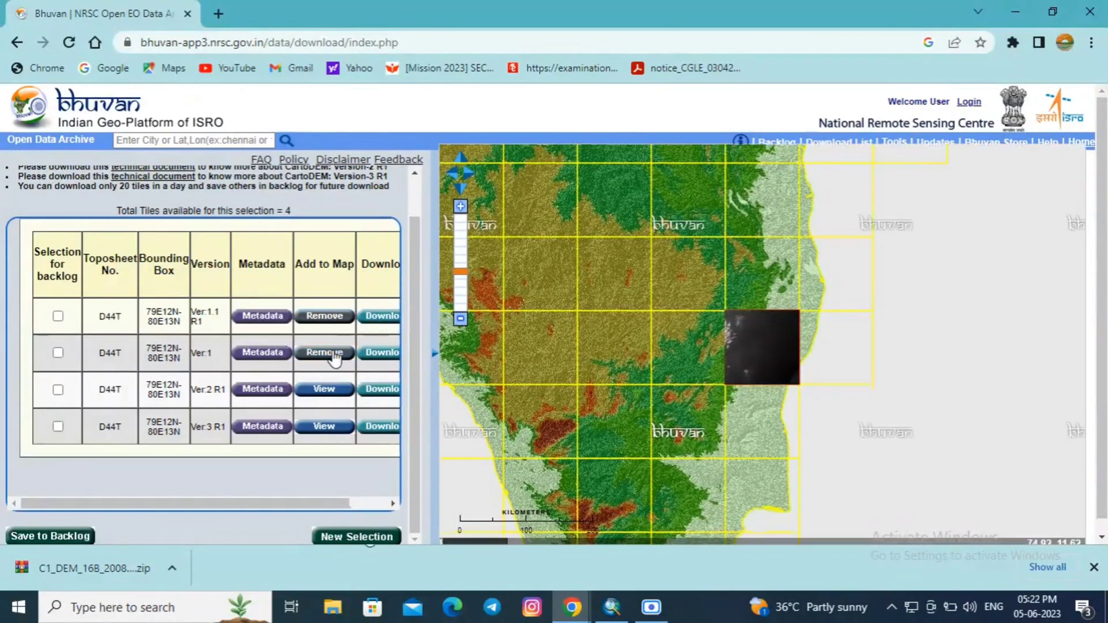
left_click(326, 391)
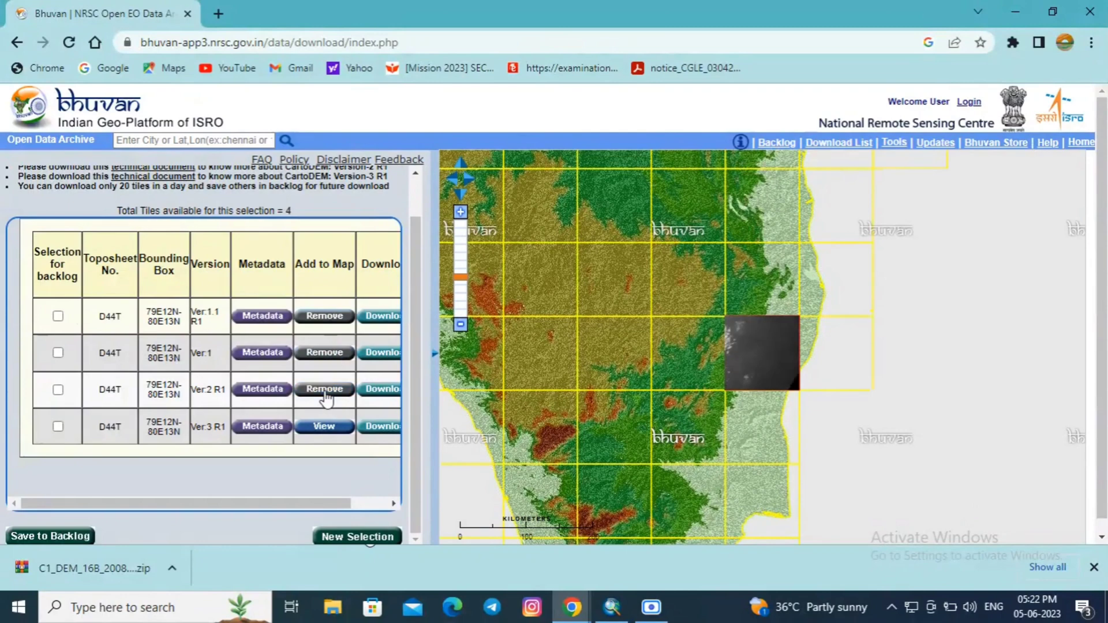
left_click(322, 427)
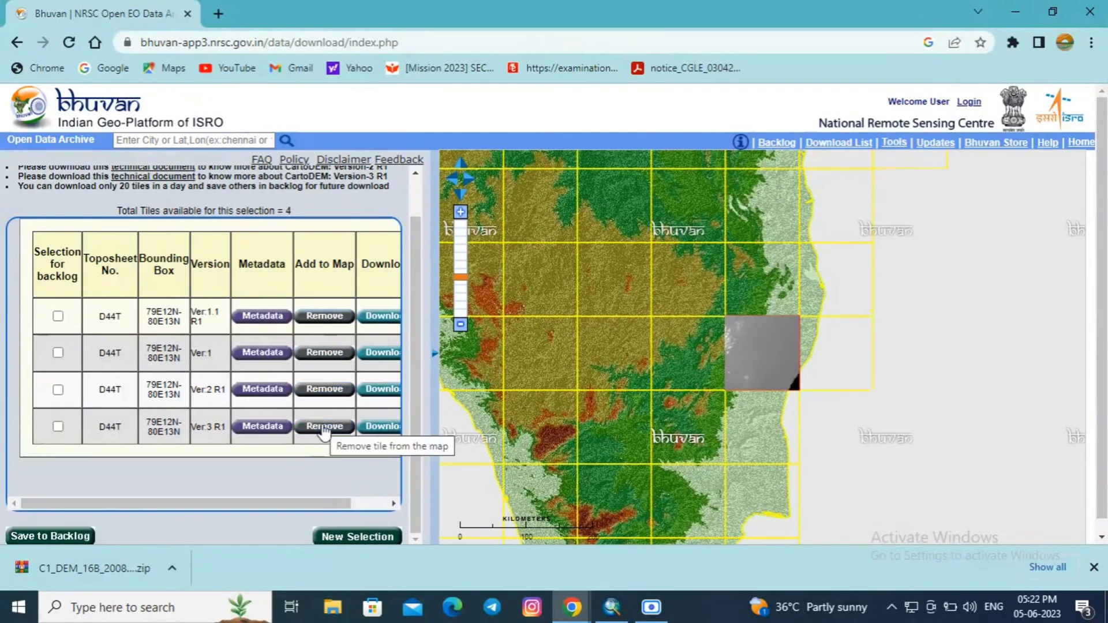
Review the metadata of tile D44T version 1.1, scrolling through its details
left_click(254, 315)
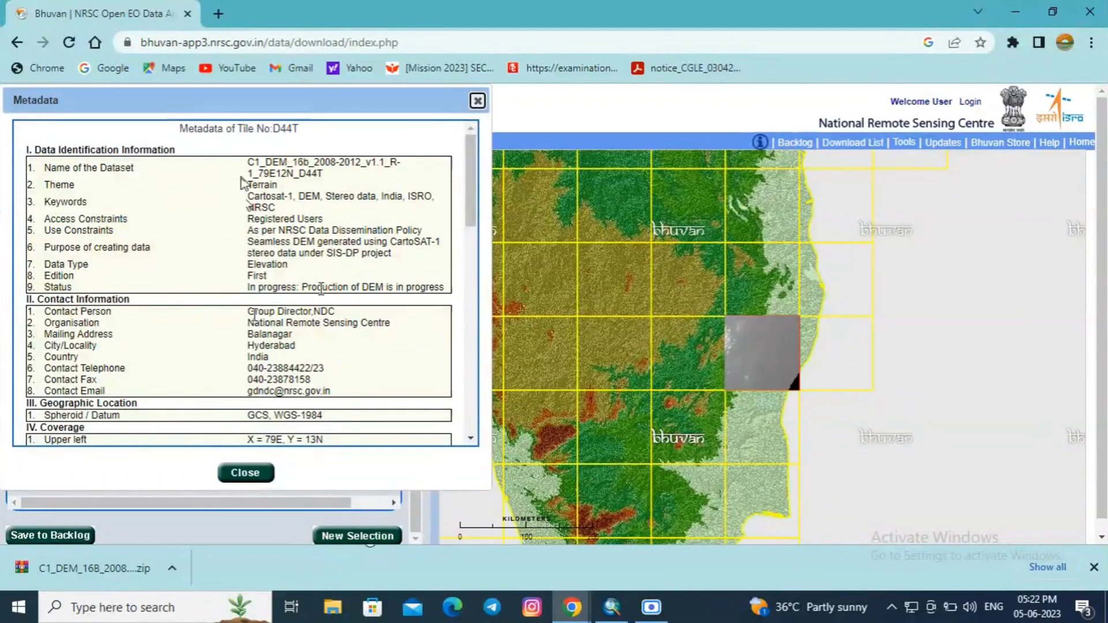
scroll(322, 288, "down", 5)
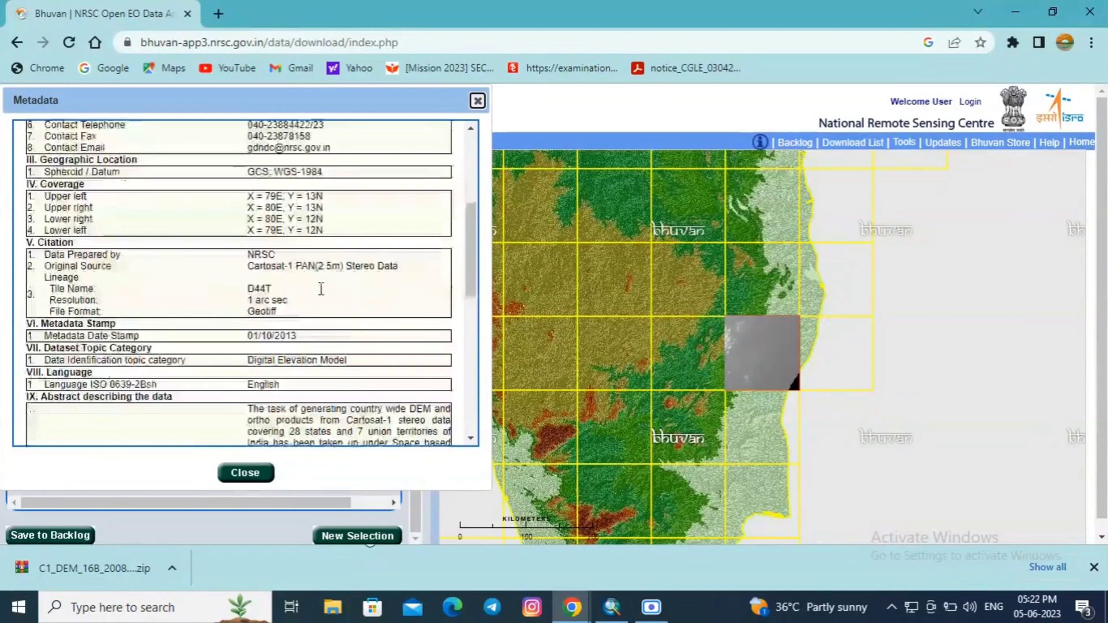
scroll(321, 289, "down", 2)
scroll(322, 294, "down", 10)
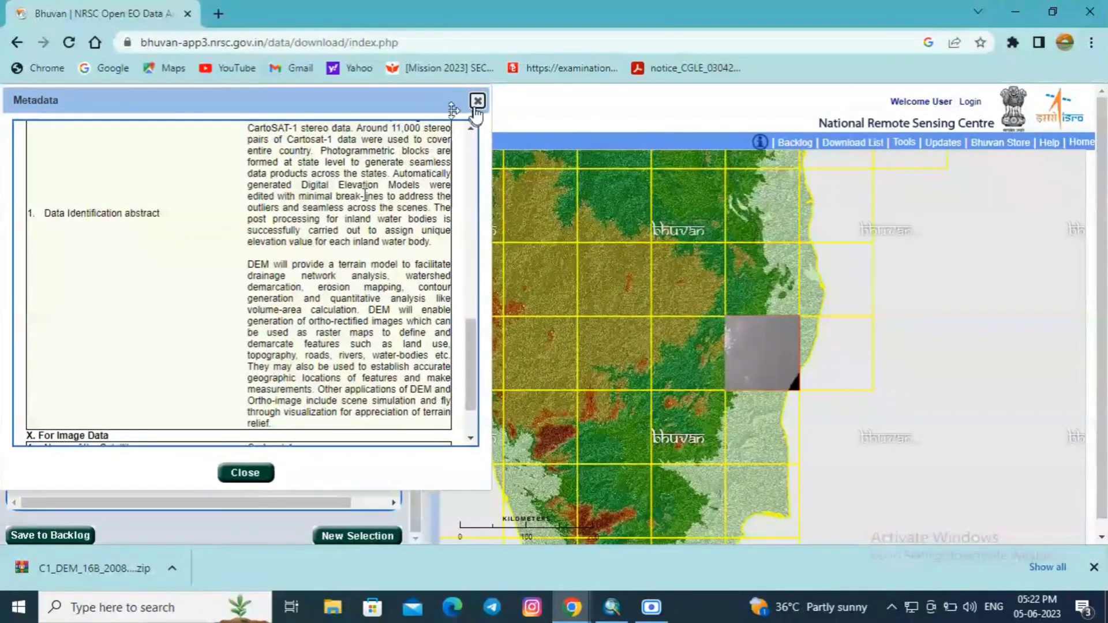
left_click(476, 102)
left_click(273, 353)
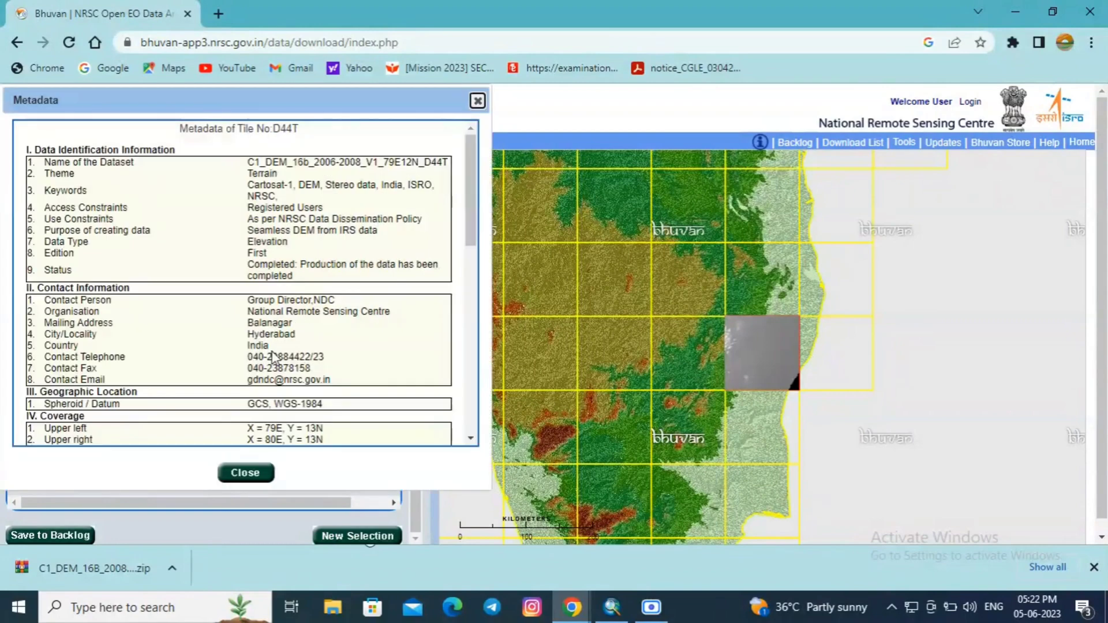
scroll(275, 353, "down", 5)
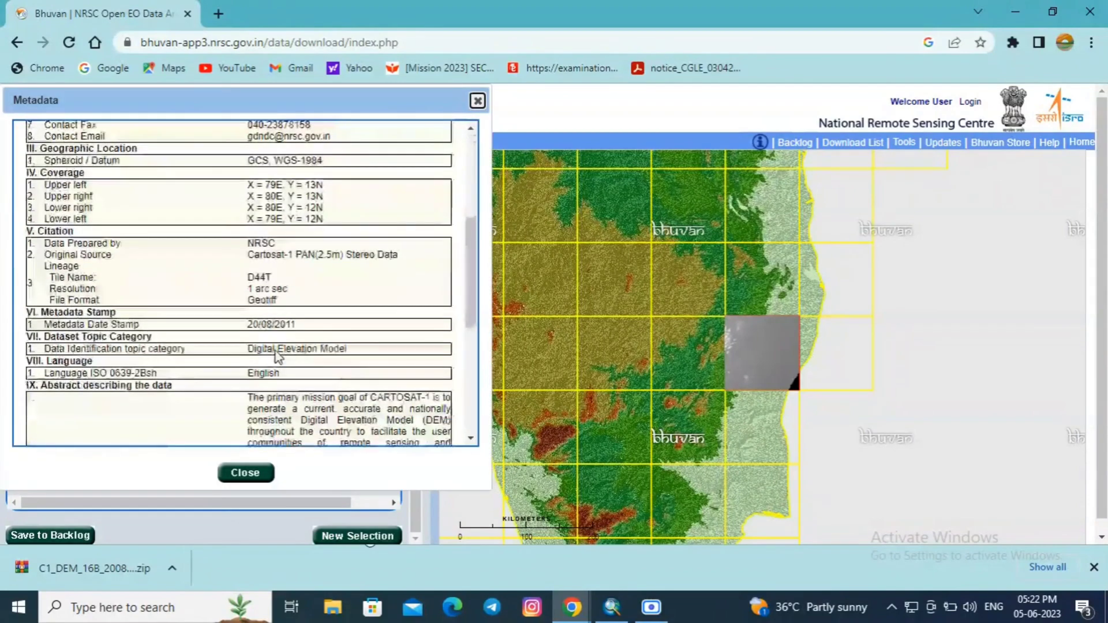
scroll(275, 353, "down", 3)
Sign in to Bhuvan and download the Ver 1.1 R1 D44T tile as a zip
left_click(476, 101)
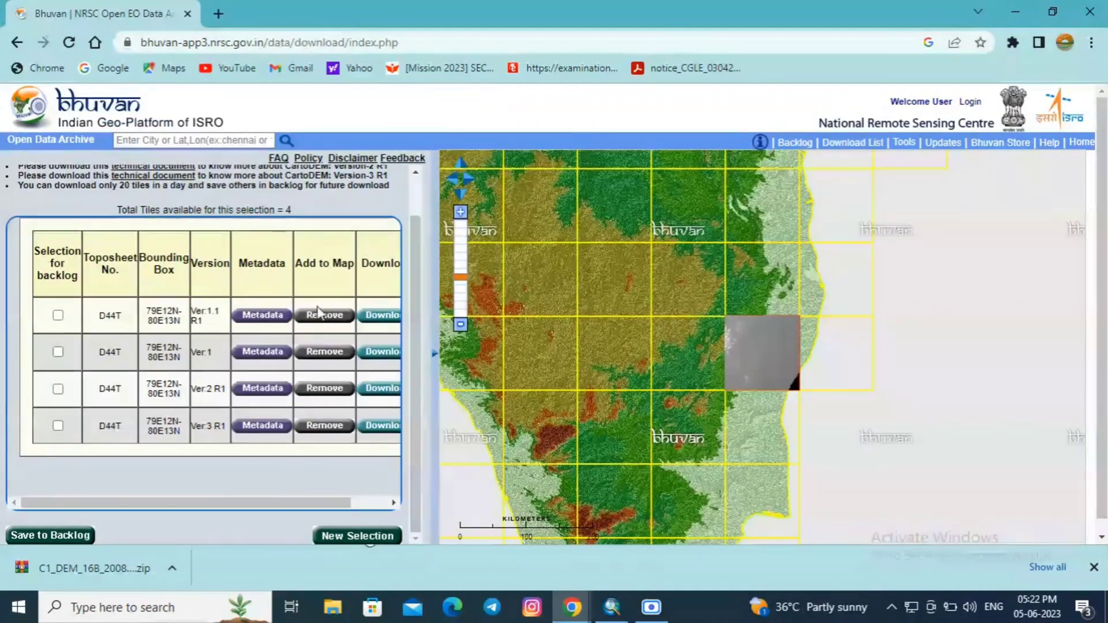
left_click(383, 322)
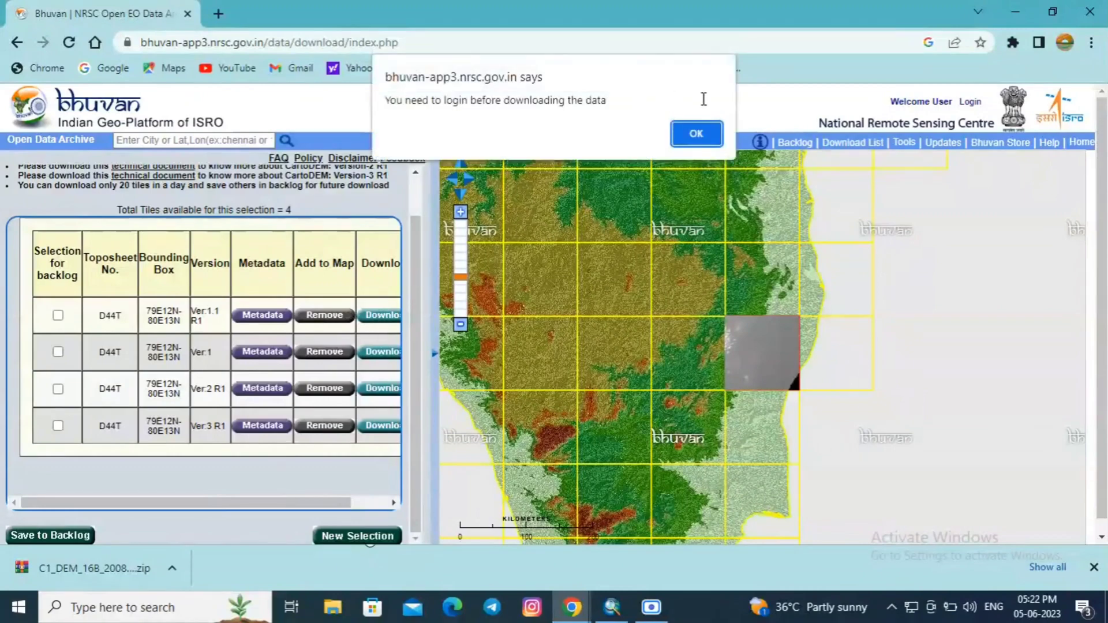
left_click(696, 133)
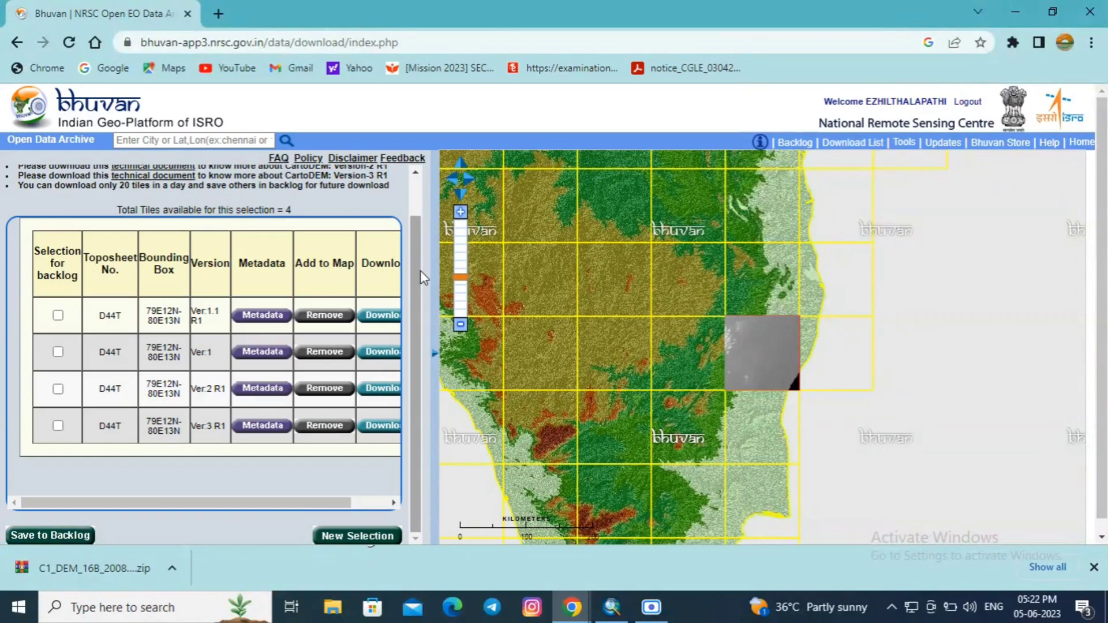
left_click(381, 317)
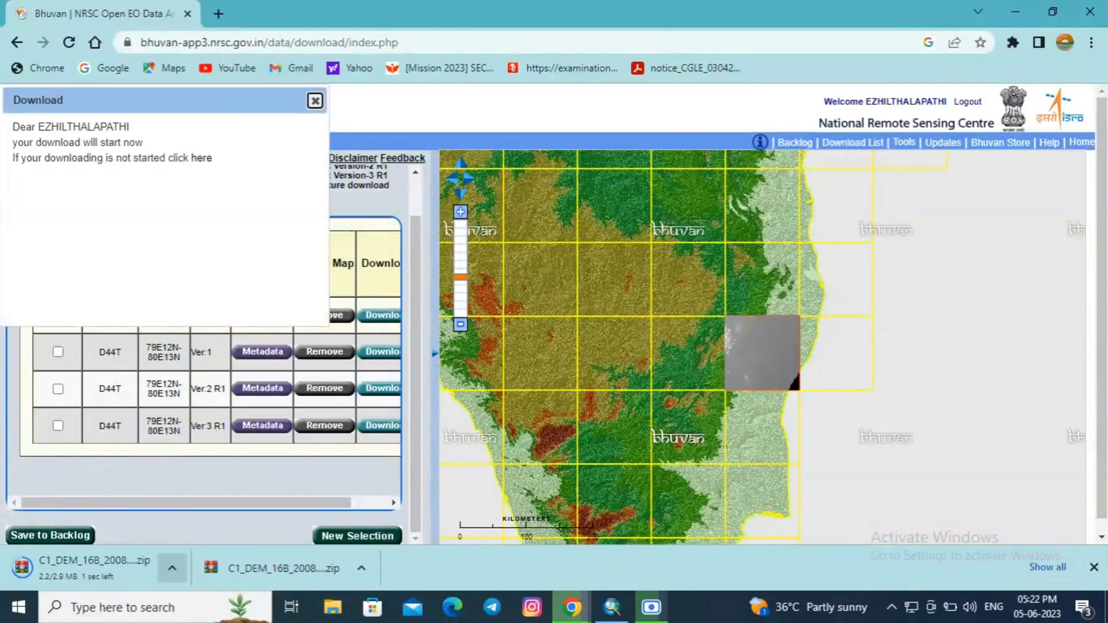
left_click(167, 569)
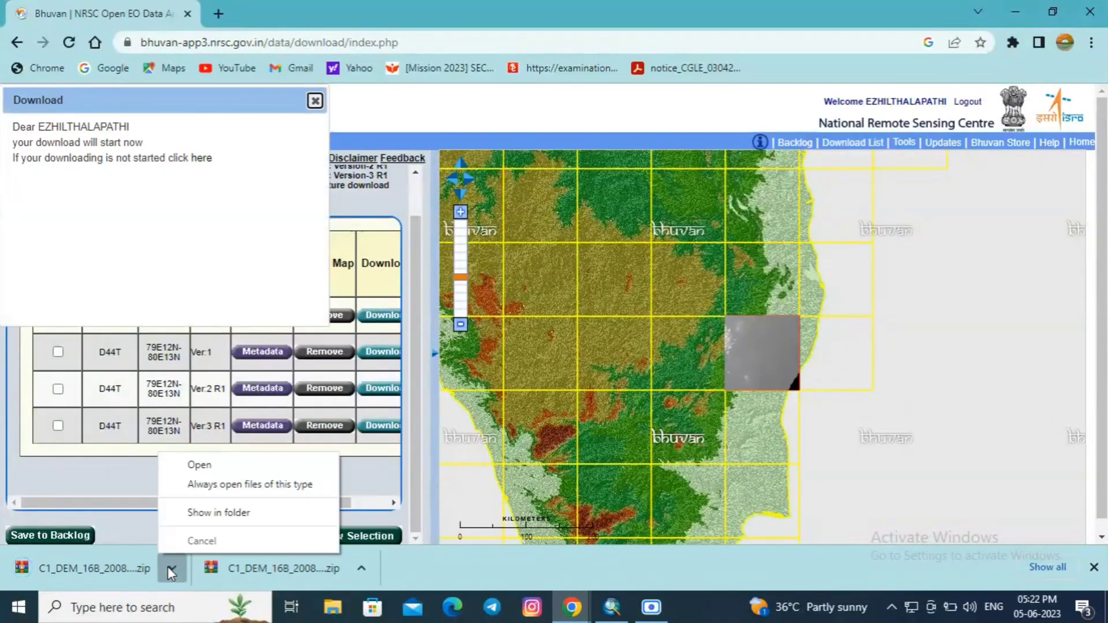
Locate the downloaded CartoDEM zip in Downloads and cut it
left_click(208, 514)
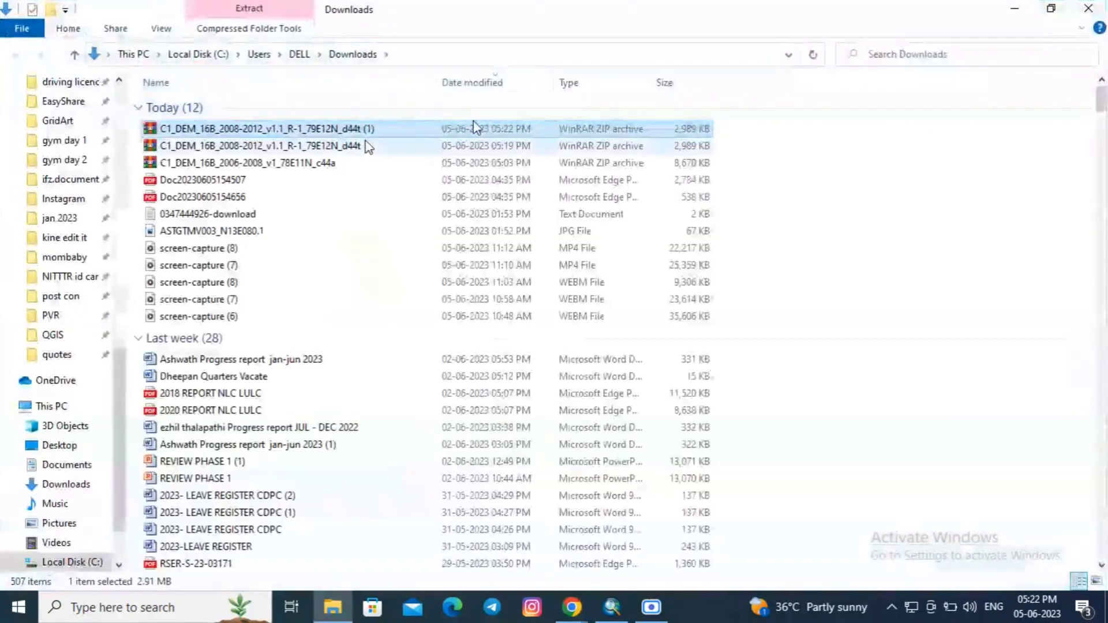
right_click(368, 128)
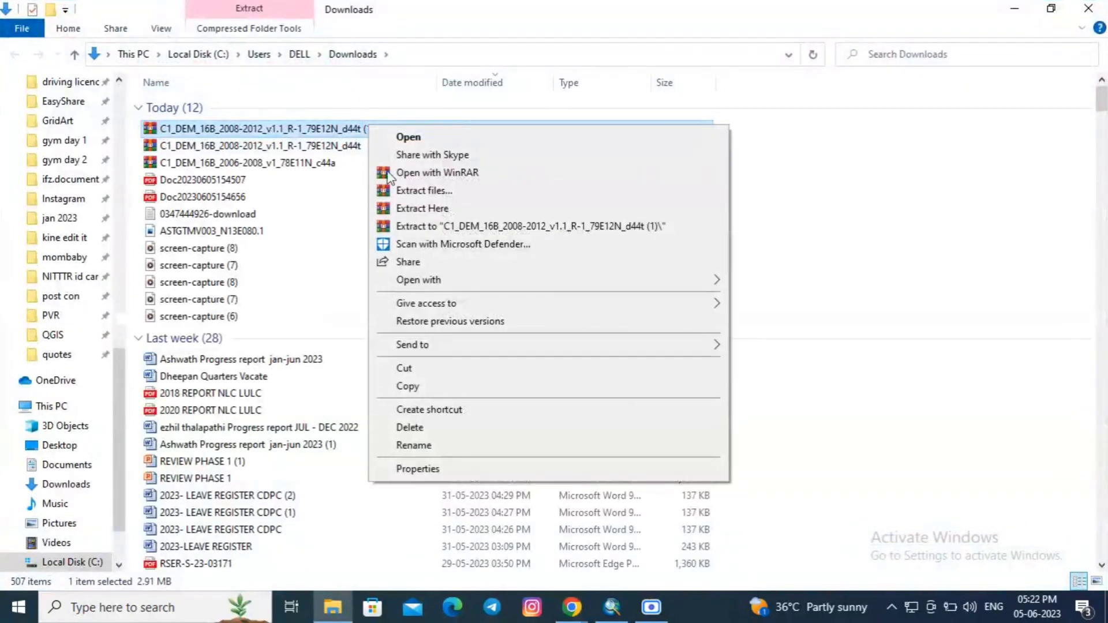
left_click(405, 368)
Create a folder named DEM on WORK (D:) and paste the zip into it
left_click(91, 414)
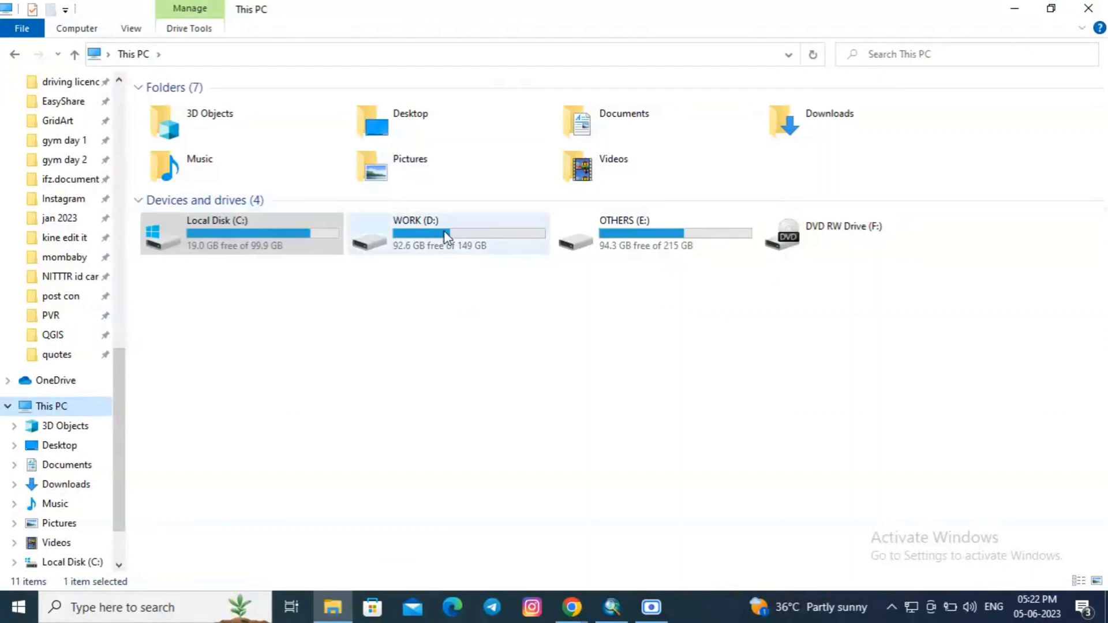
double_click(444, 231)
right_click(381, 364)
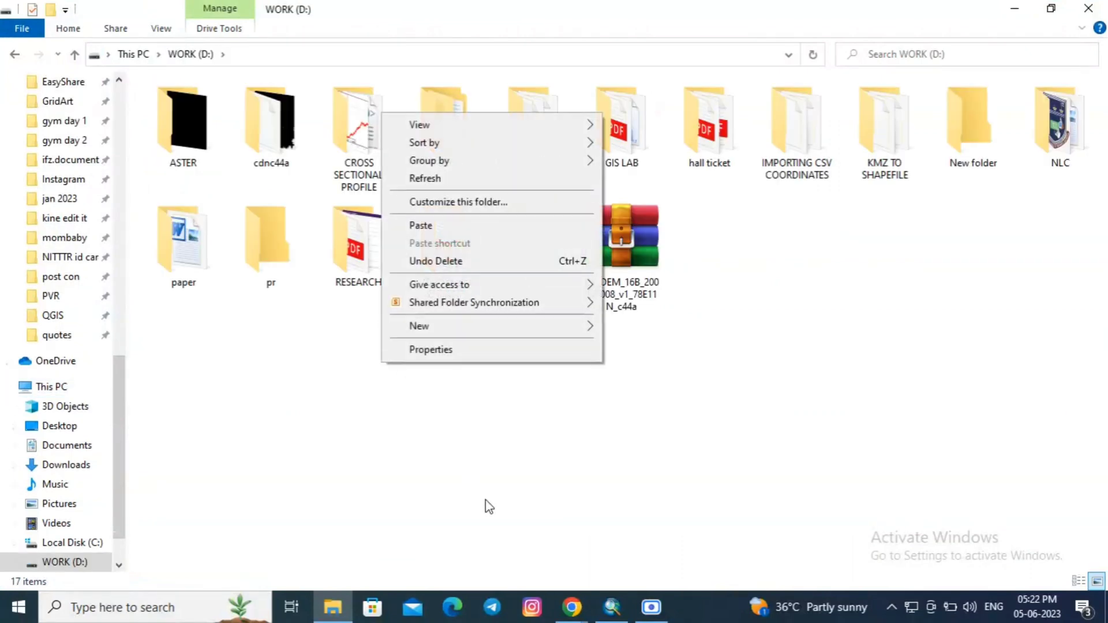
mouse_move(478, 326)
left_click(634, 325)
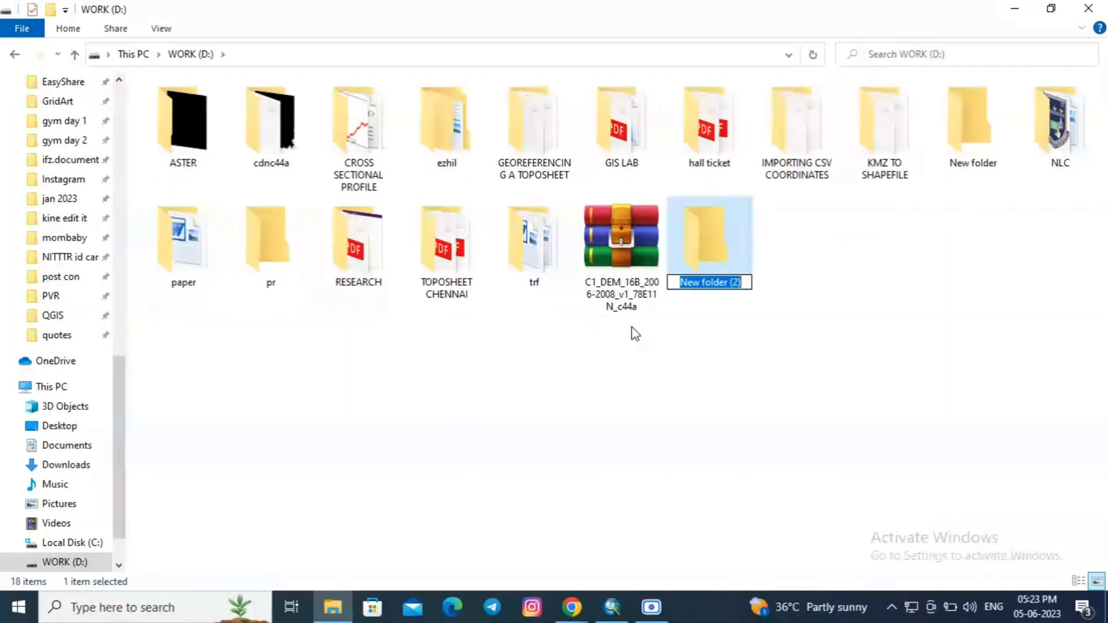
type("DEM")
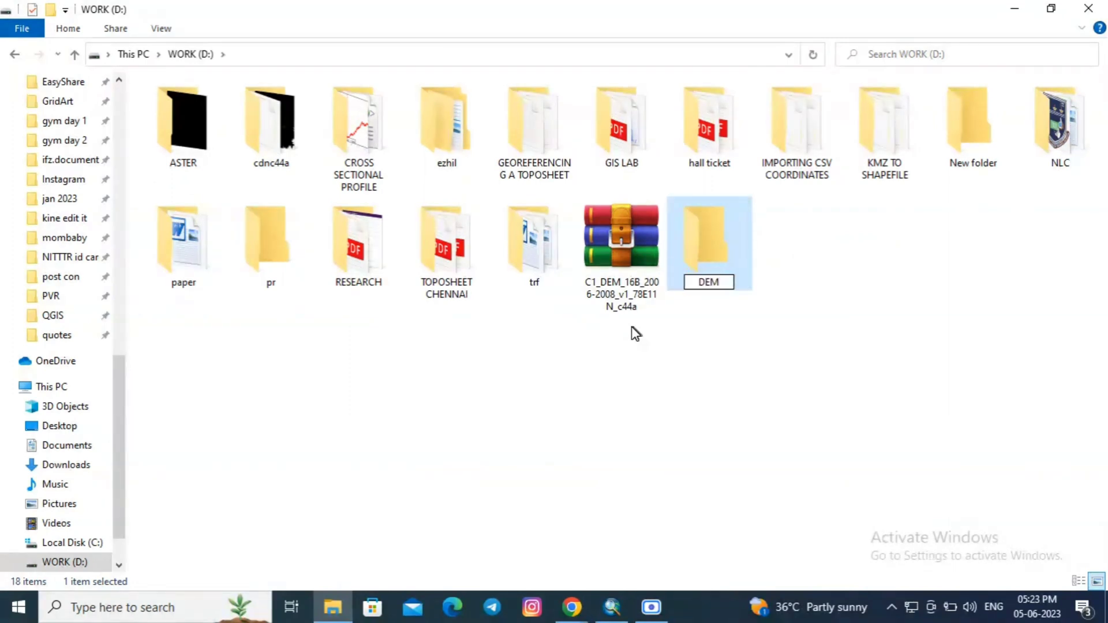
key("Return")
key("Return")
key("ctrl+v")
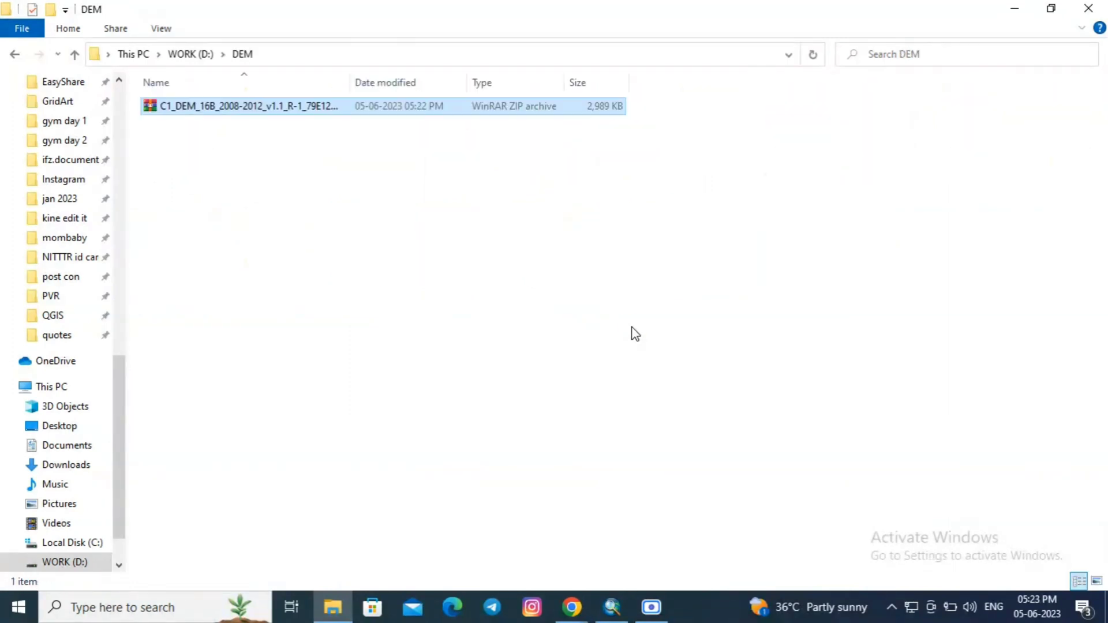
Extract the zip here in D:\DEM and open the cdnd44t_v1.1r1 folder
right_click(368, 106)
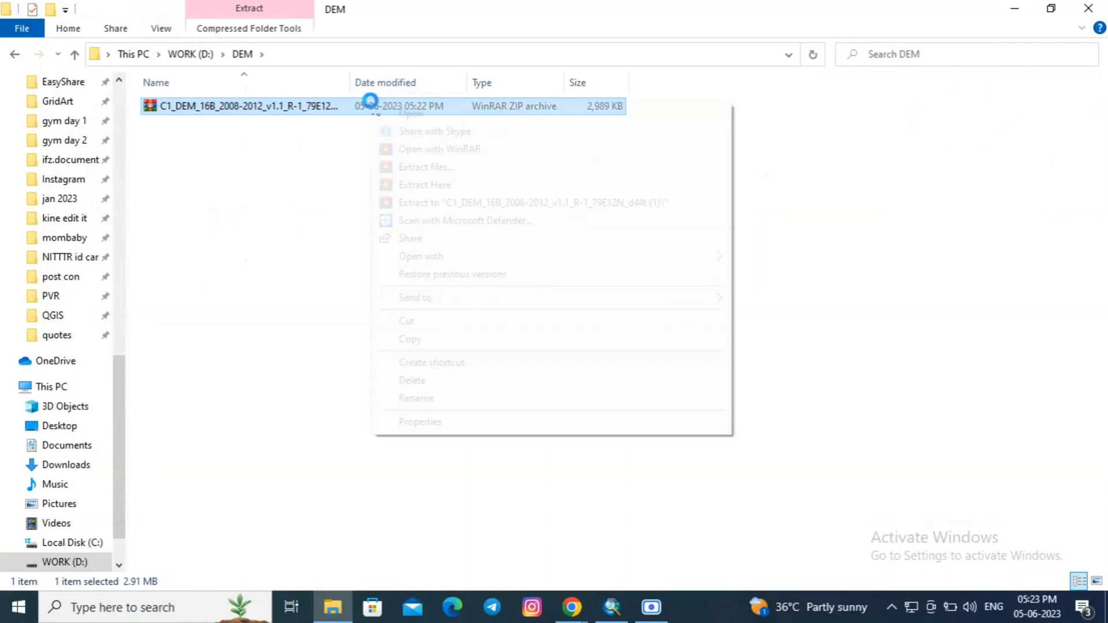
left_click(426, 186)
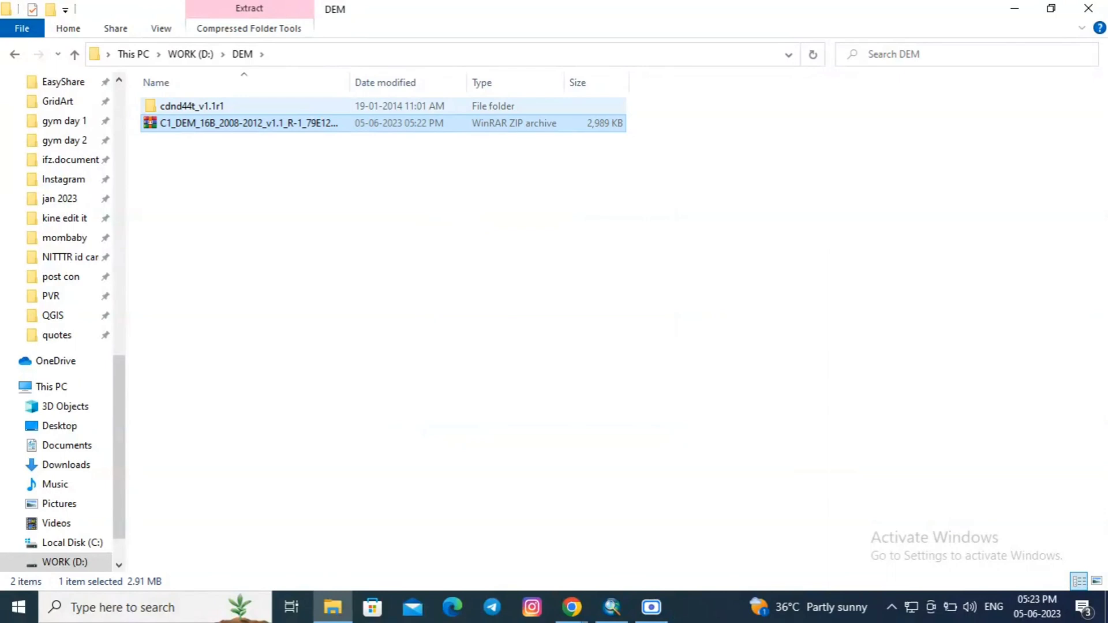
double_click(321, 107)
Check the properties of the 32,771 KB elevation TIF file
left_click(428, 107)
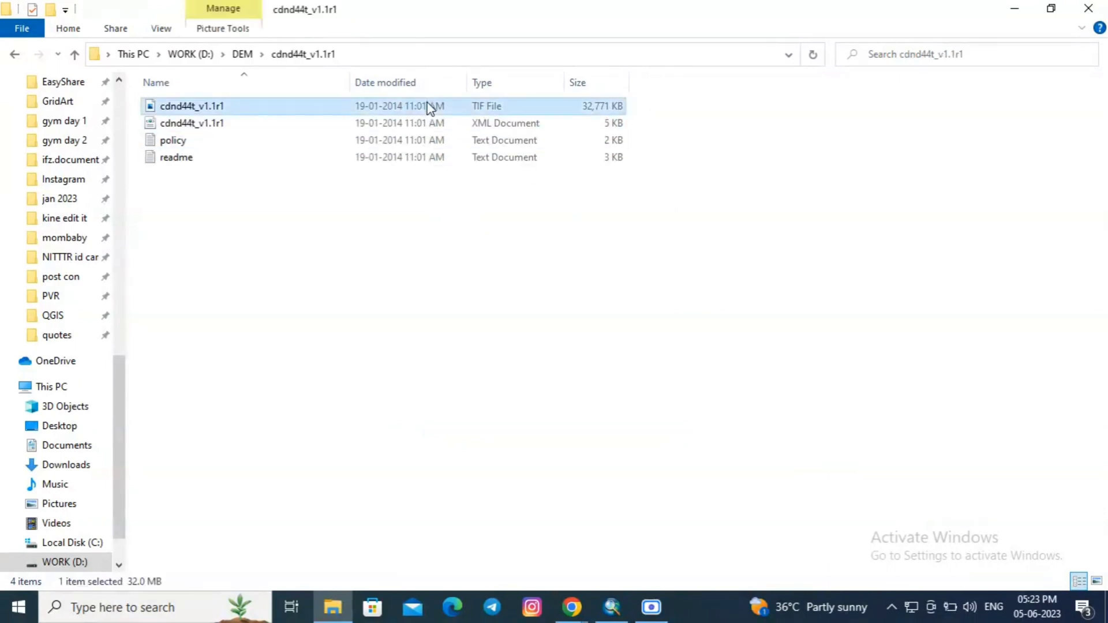
right_click(427, 103)
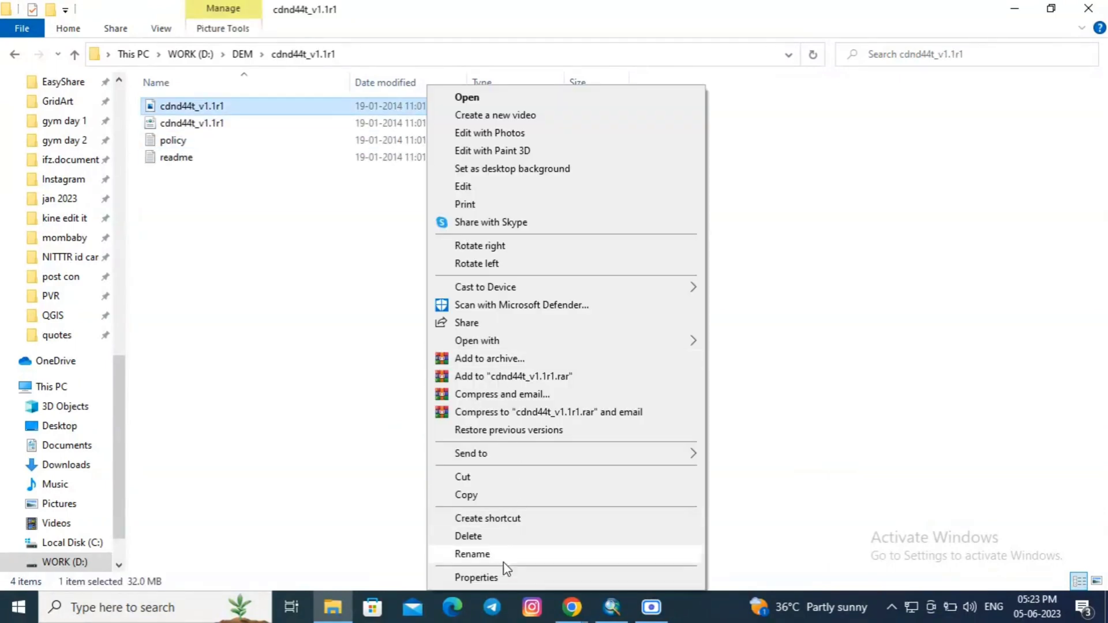
left_click(498, 575)
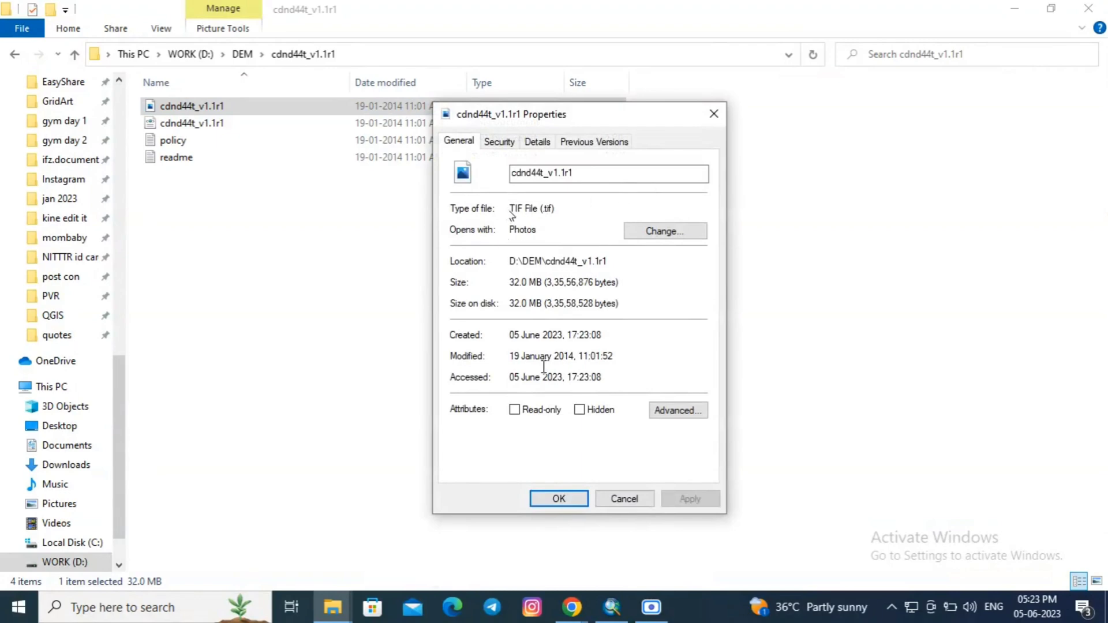
left_click(548, 499)
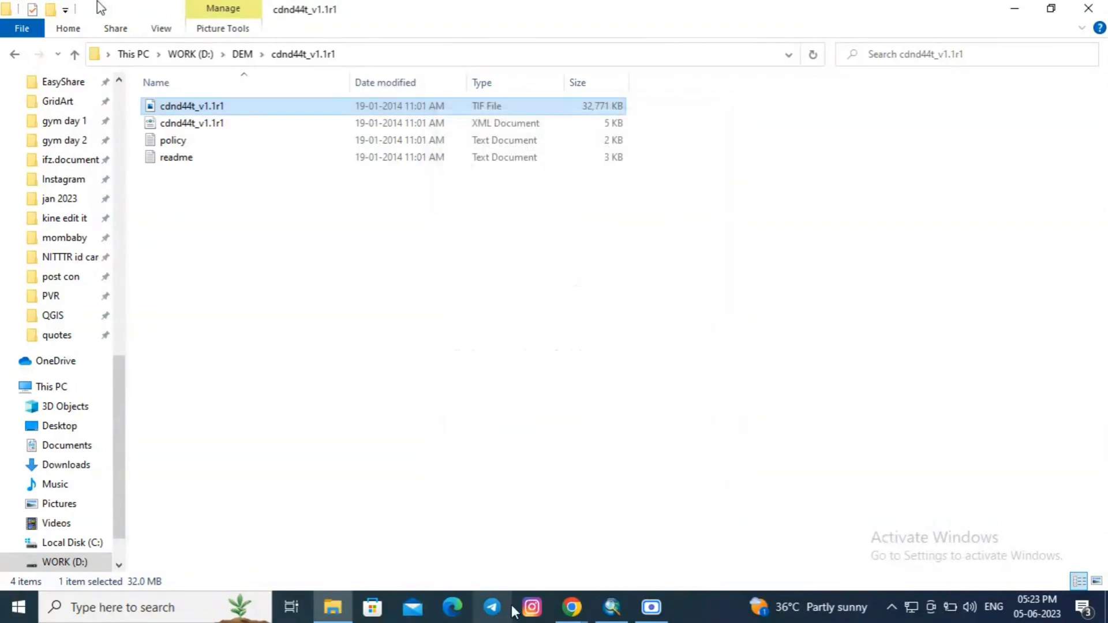
left_click(612, 607)
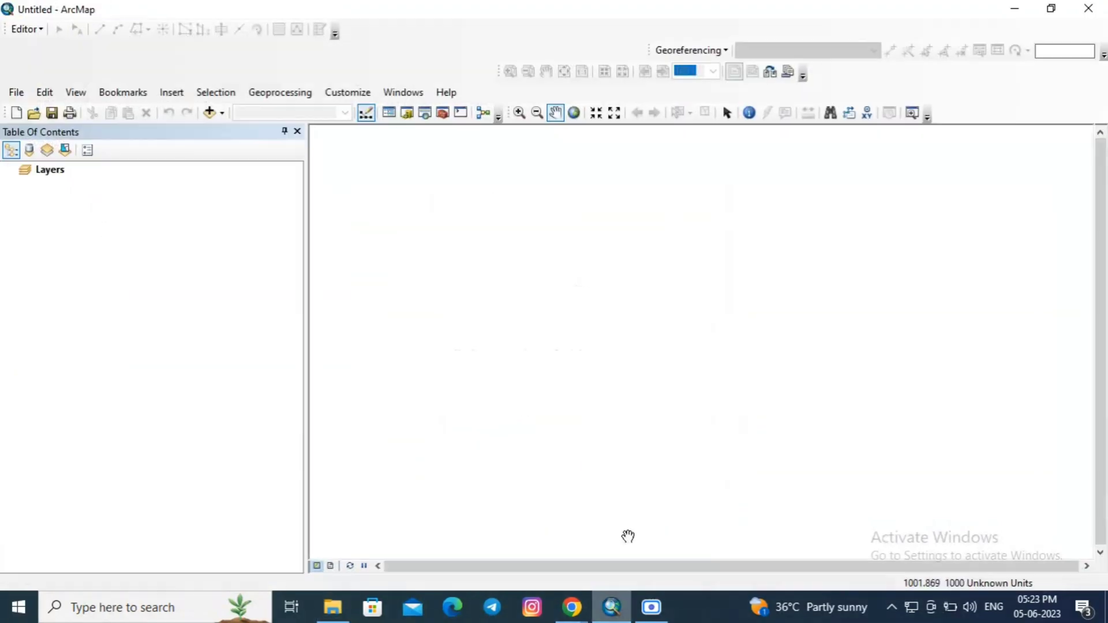
Create a new ArcMap document from the Blank Map template
left_click(17, 94)
left_click(40, 110)
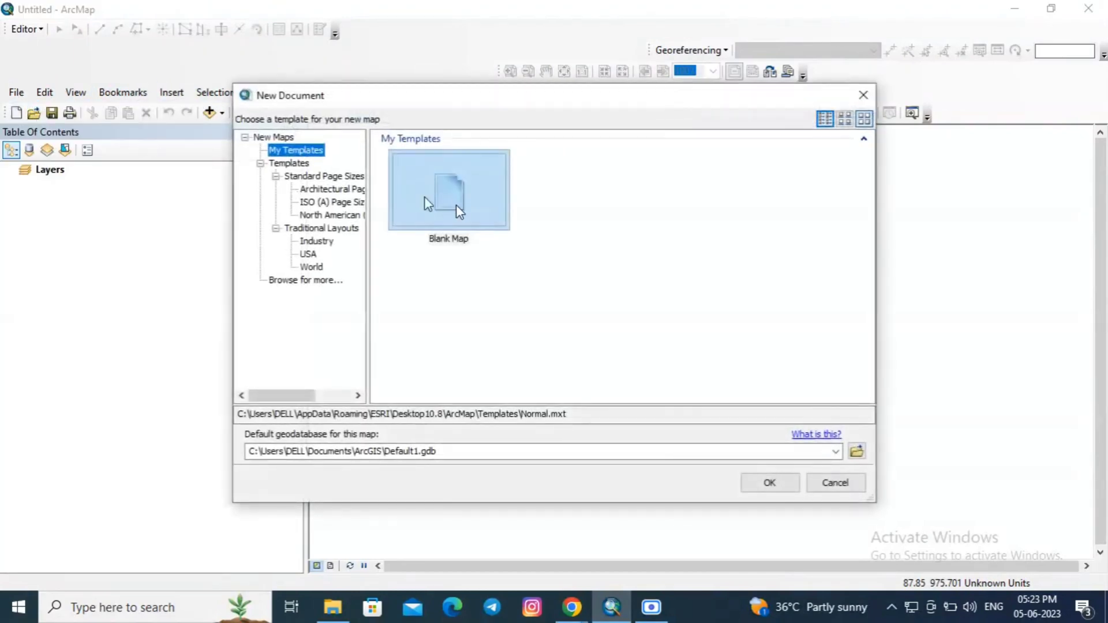
left_click(771, 483)
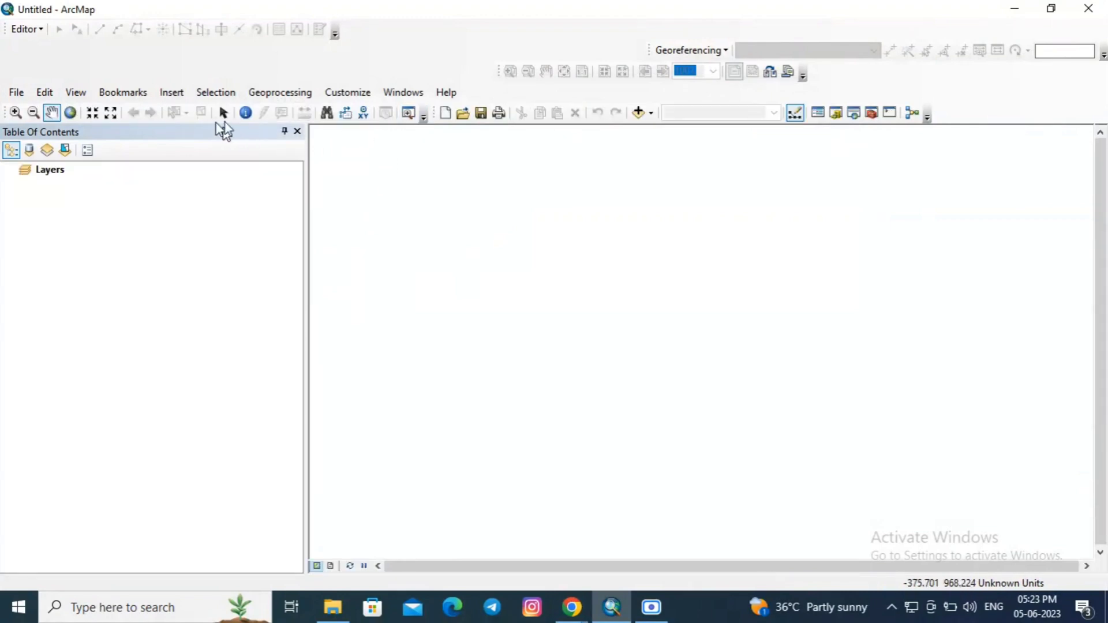
Add D:\DEM\cdnd44t_v1.1r1\cdnd44t_v1.1r1.tif to the map and build its pyramids
left_click(638, 113)
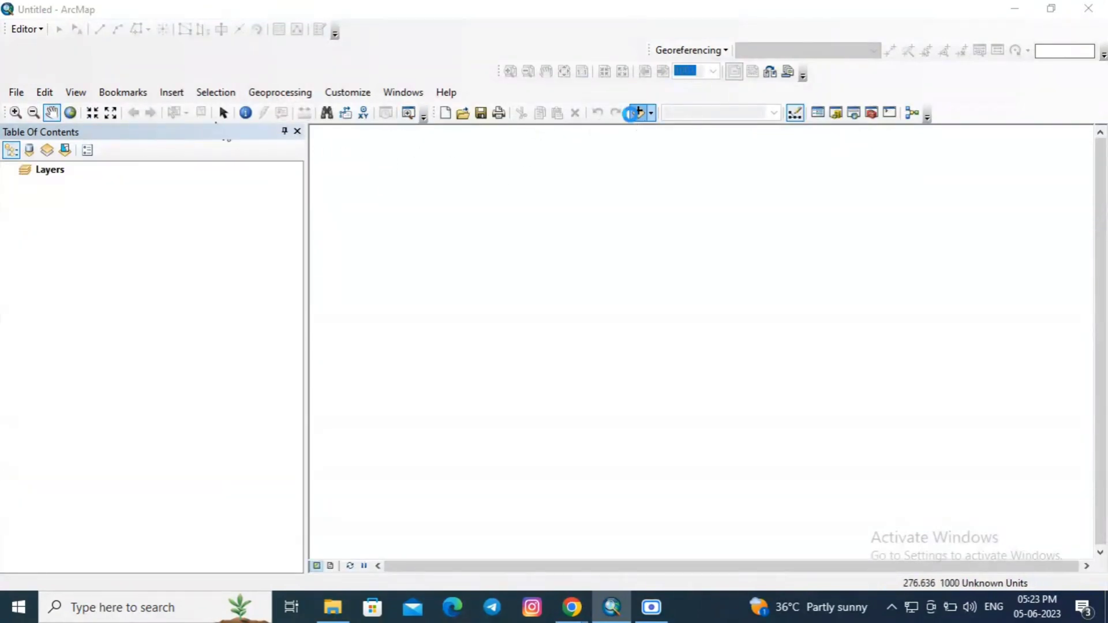
left_click(577, 196)
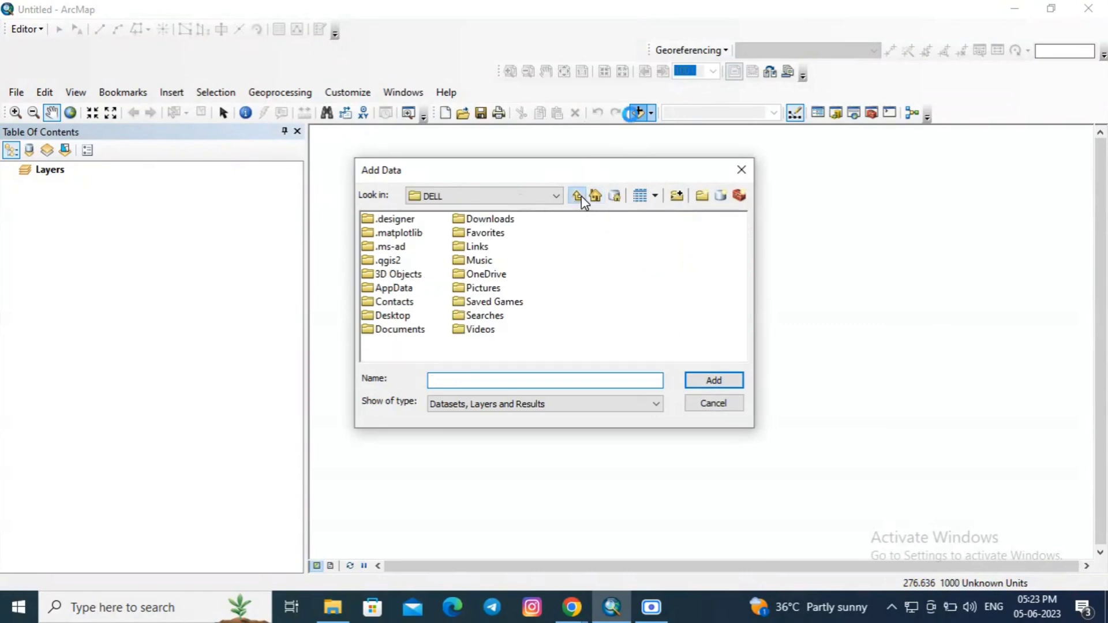
left_click(579, 198)
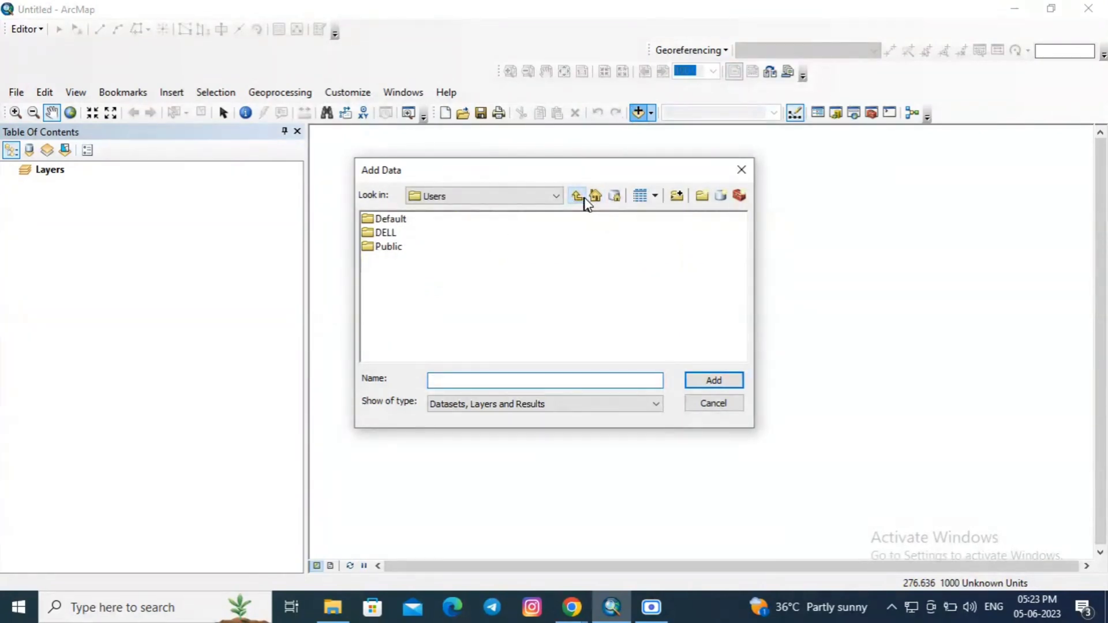
left_click(583, 198)
left_click(580, 198)
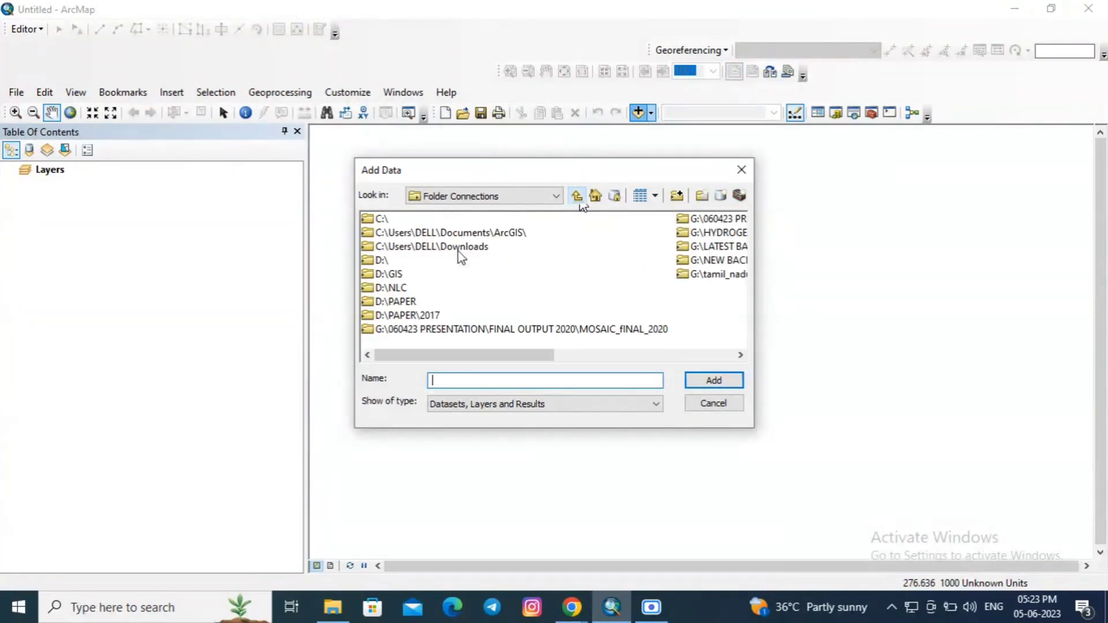
double_click(380, 262)
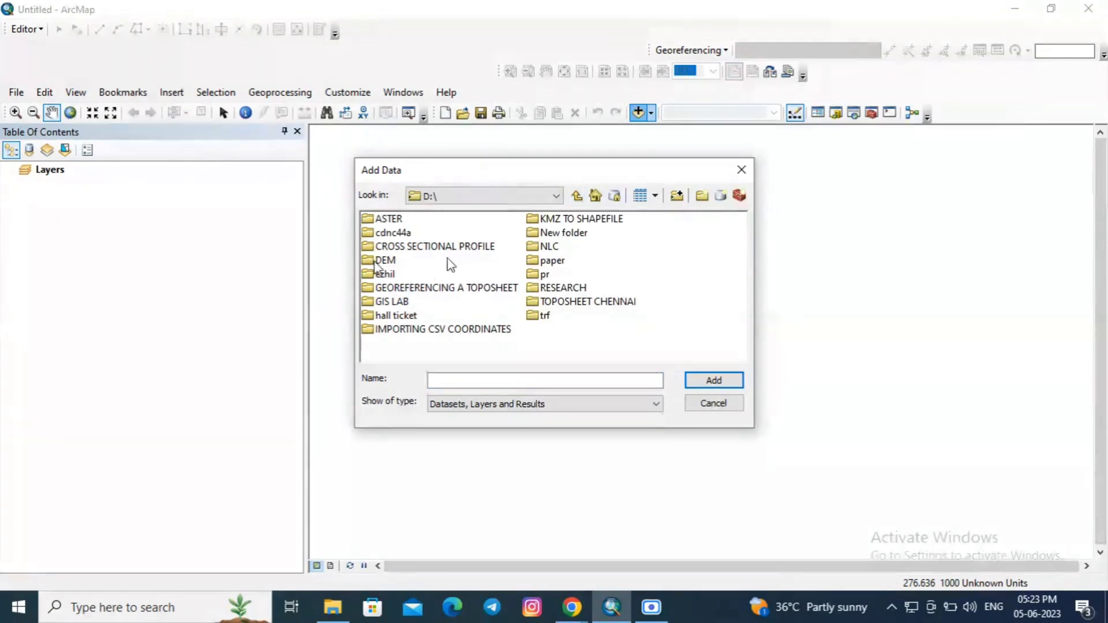
double_click(384, 261)
double_click(407, 220)
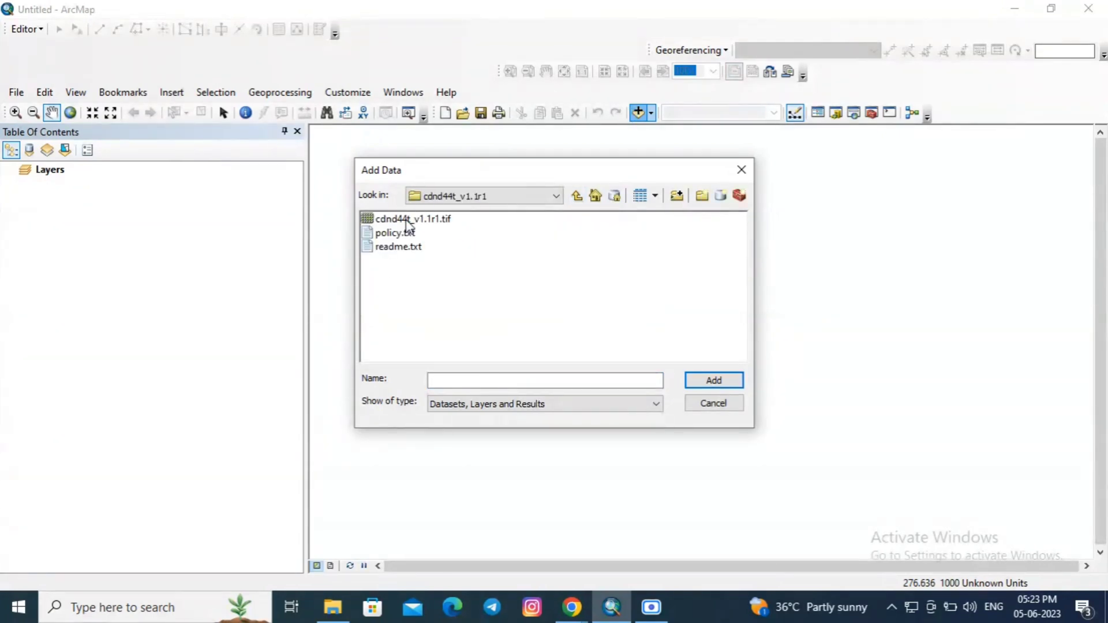
left_click(413, 223)
left_click(731, 382)
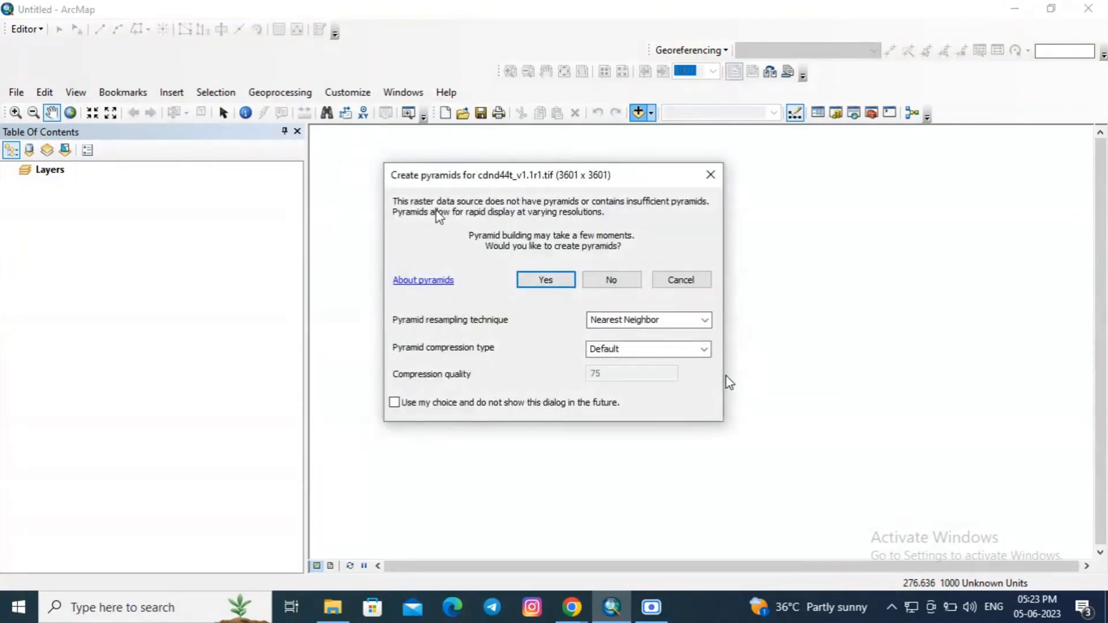
left_click(551, 280)
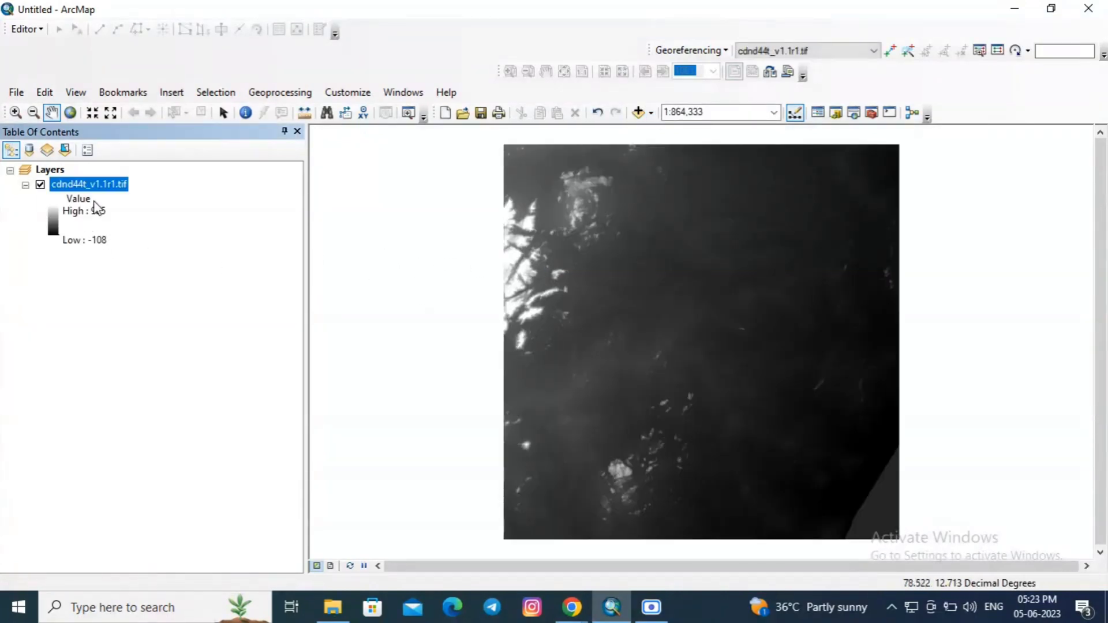
right_click(113, 191)
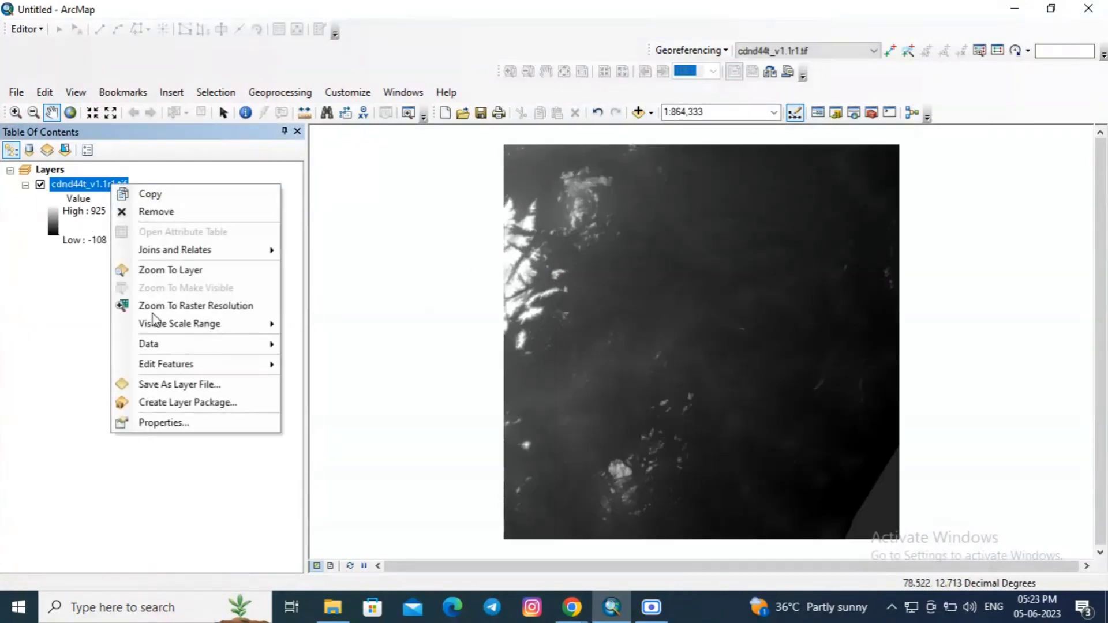
left_click(173, 402)
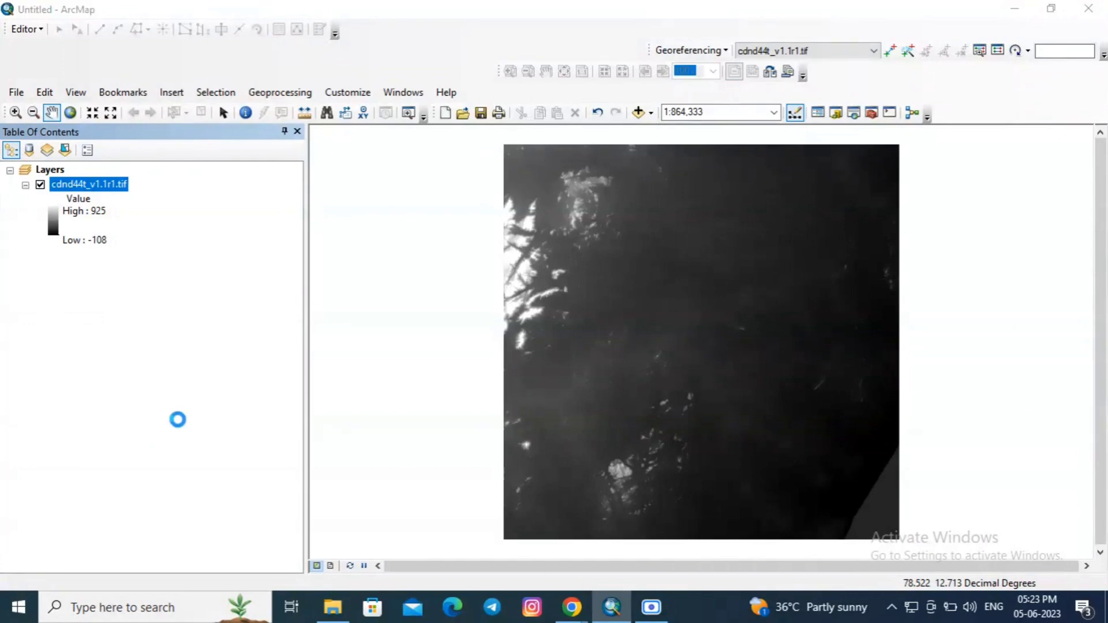
scroll(522, 301, "down", 2)
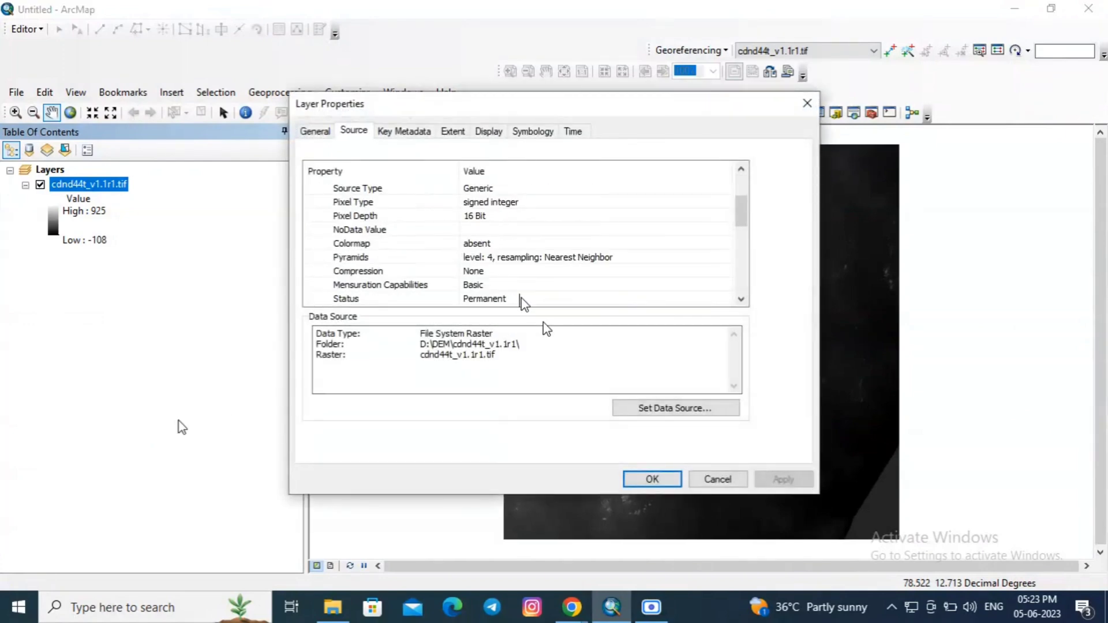
scroll(523, 302, "down", 3)
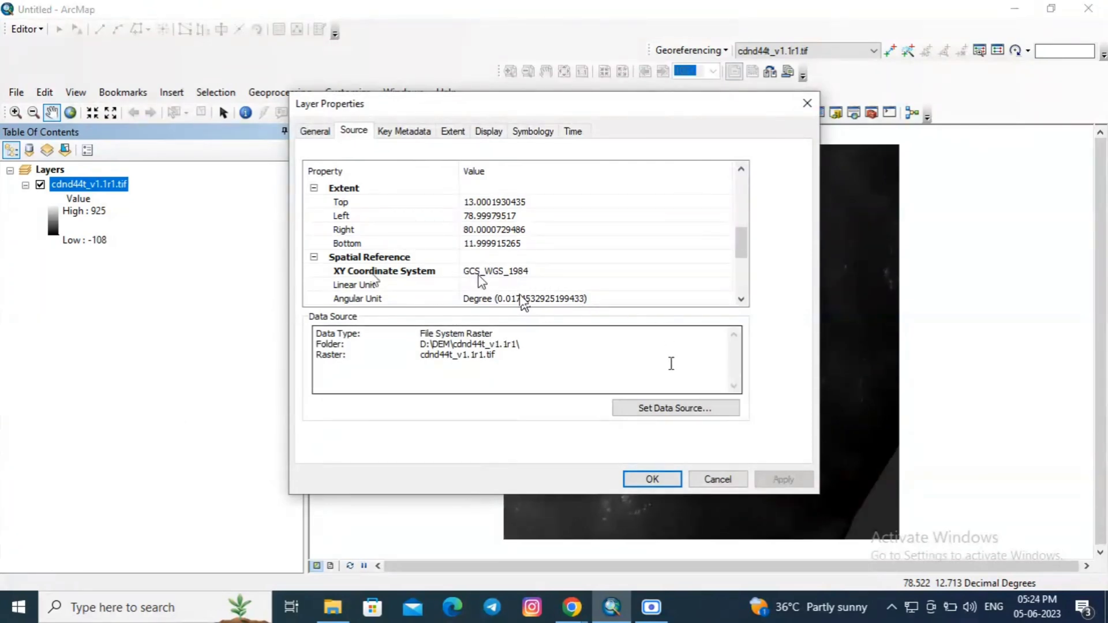
scroll(583, 283, "down", 3)
scroll(587, 286, "down", 1)
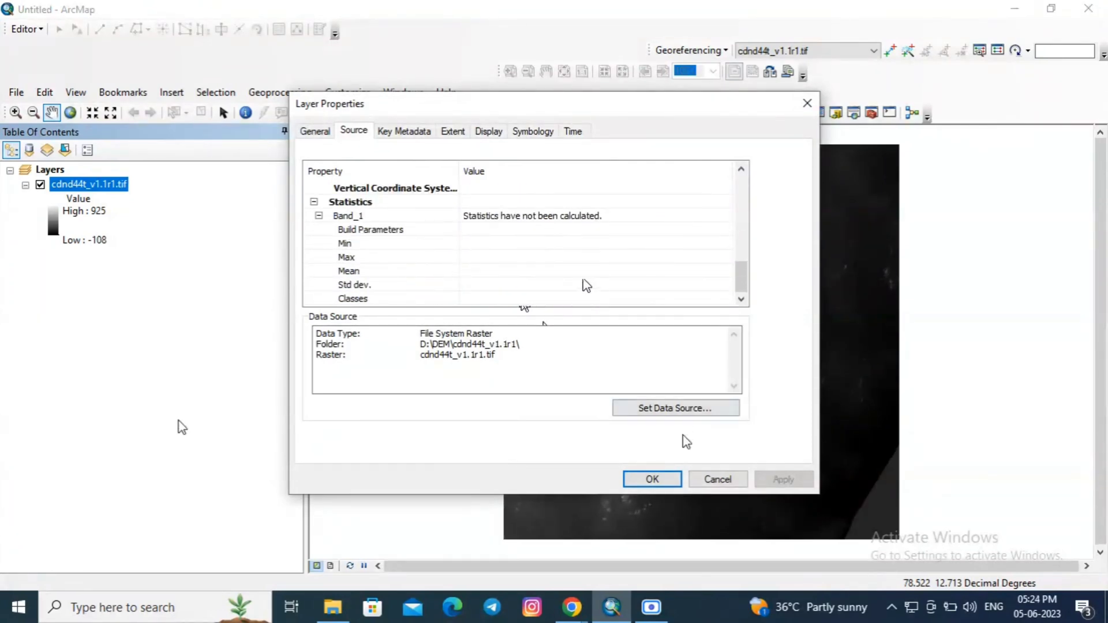
left_click(658, 479)
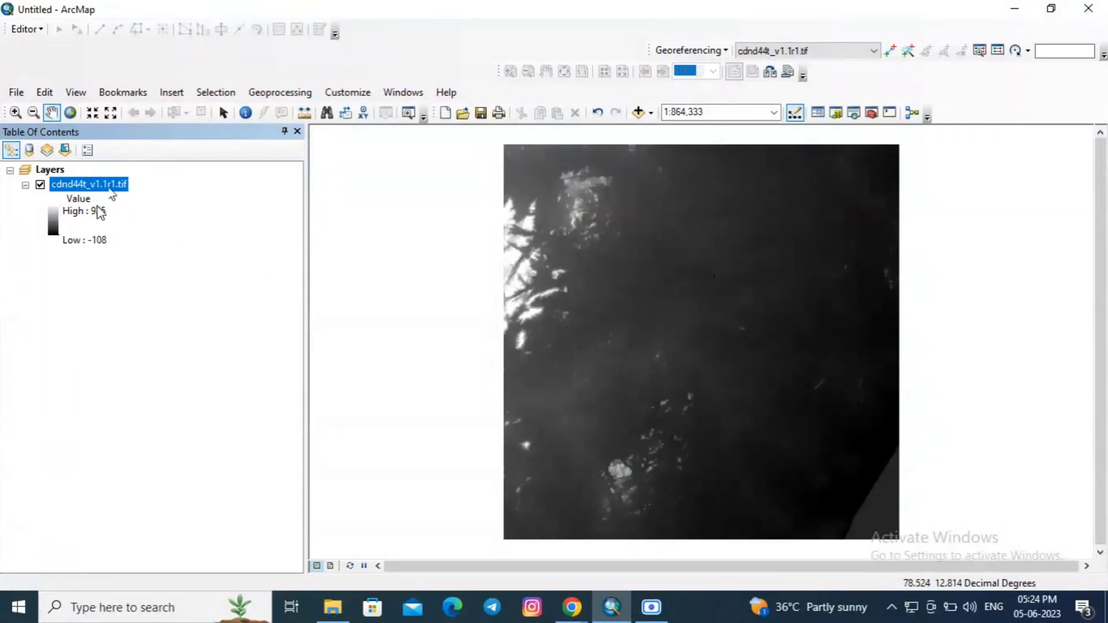
Symbolize the DEM layer as Stretched with the green-orange-brown-white colour ramp
right_click(112, 186)
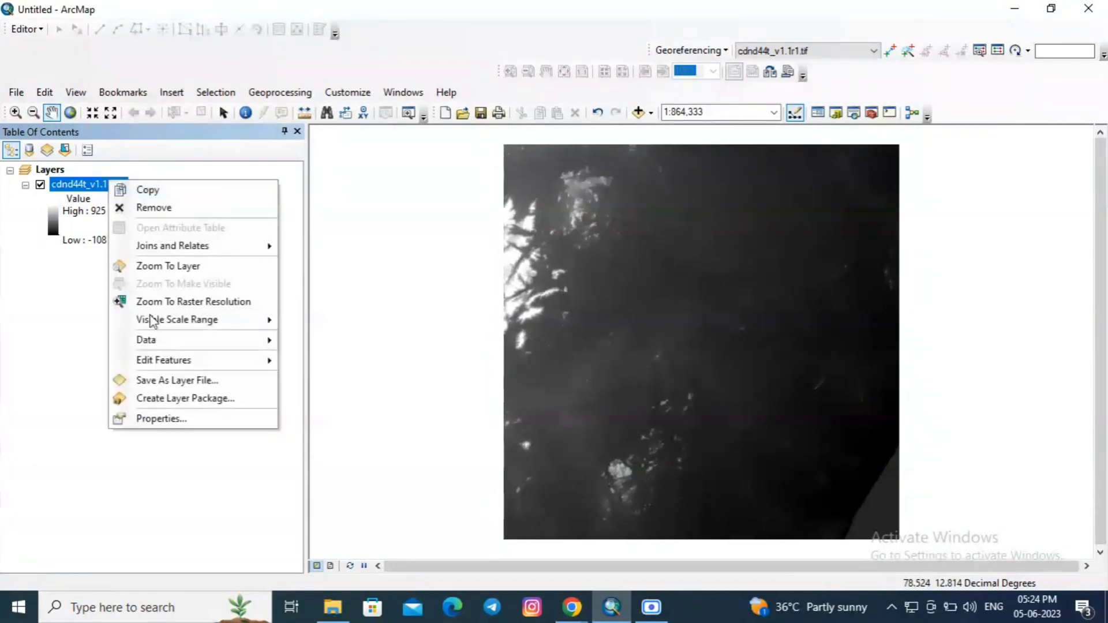
left_click(174, 416)
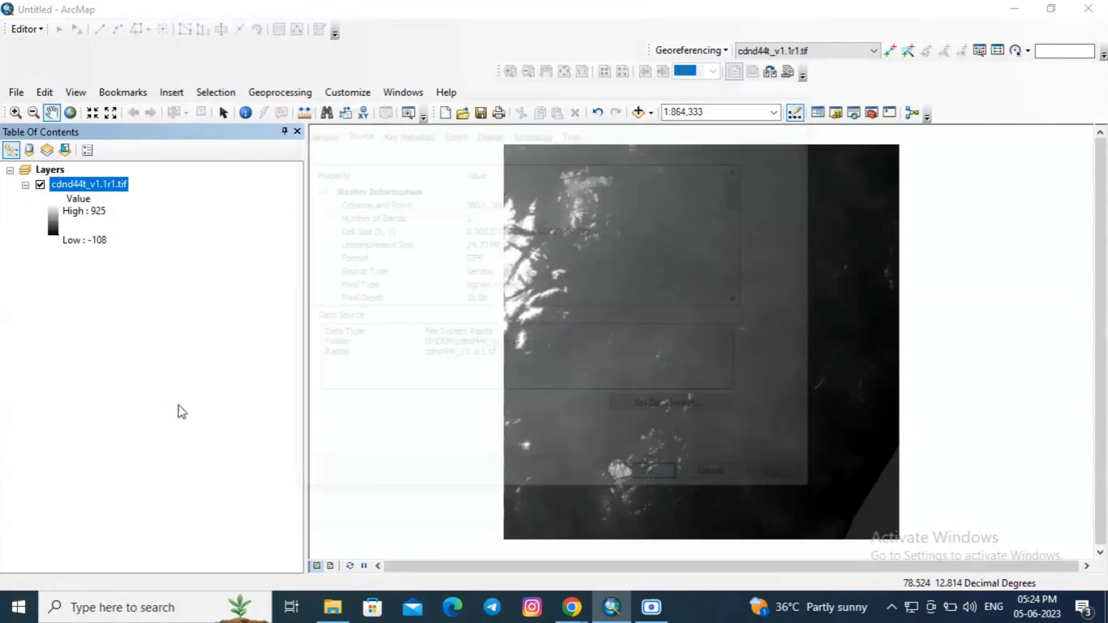
left_click(488, 131)
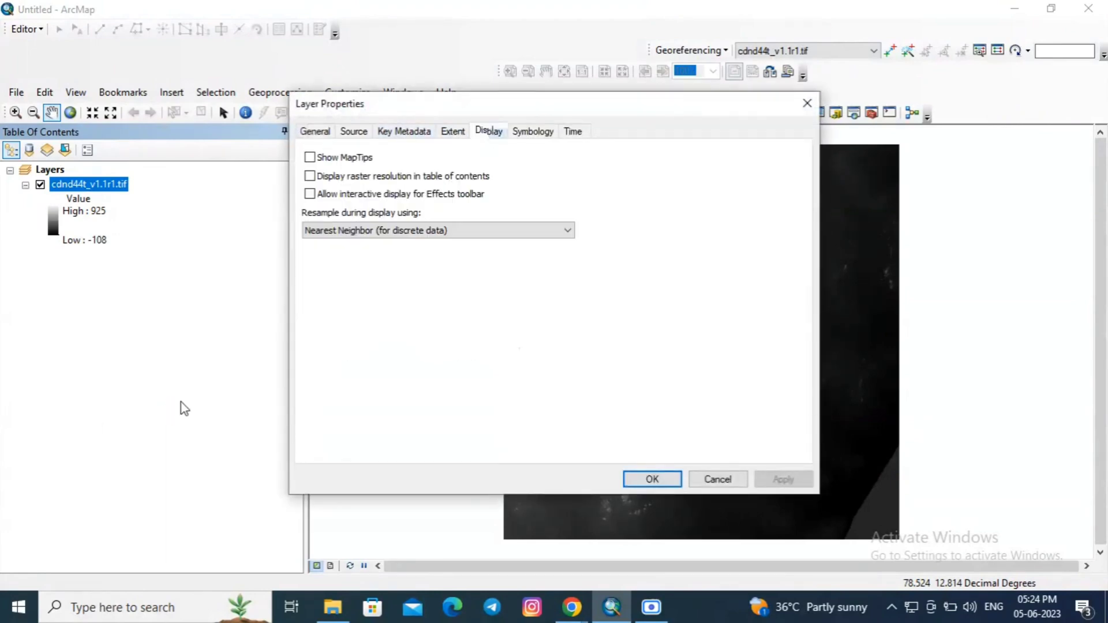
left_click(514, 133)
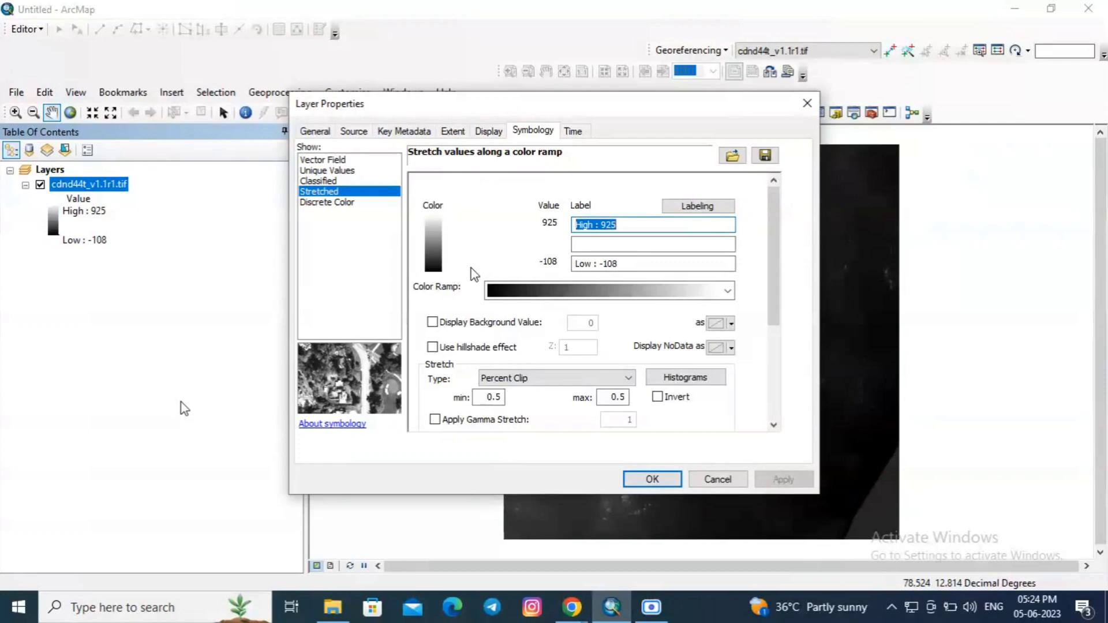
left_click(700, 293)
left_click(580, 190)
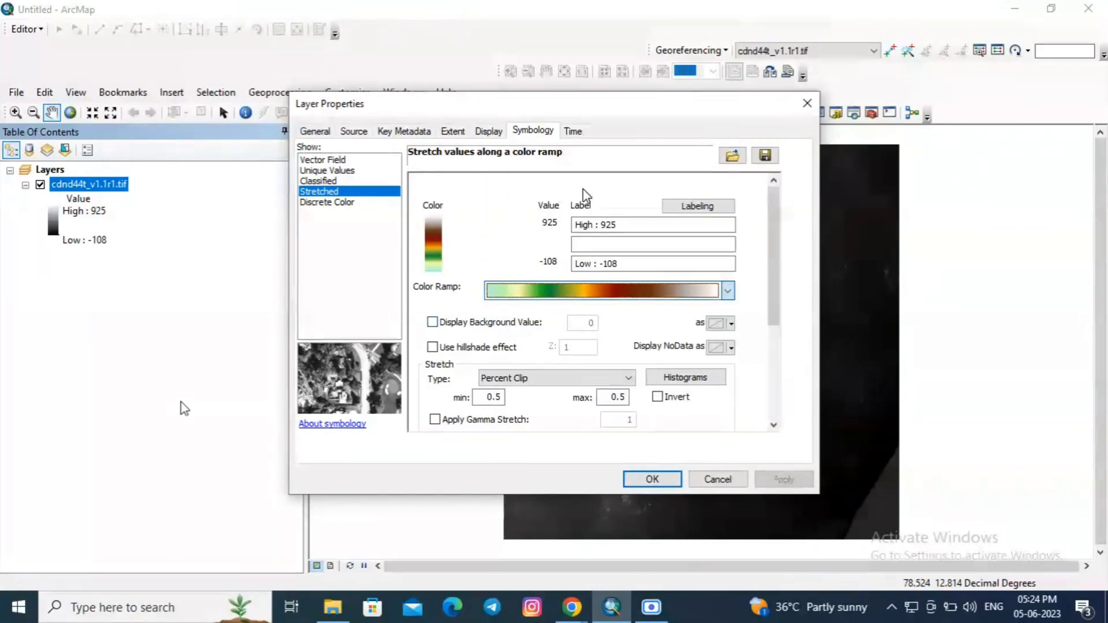
left_click(776, 480)
left_click(653, 480)
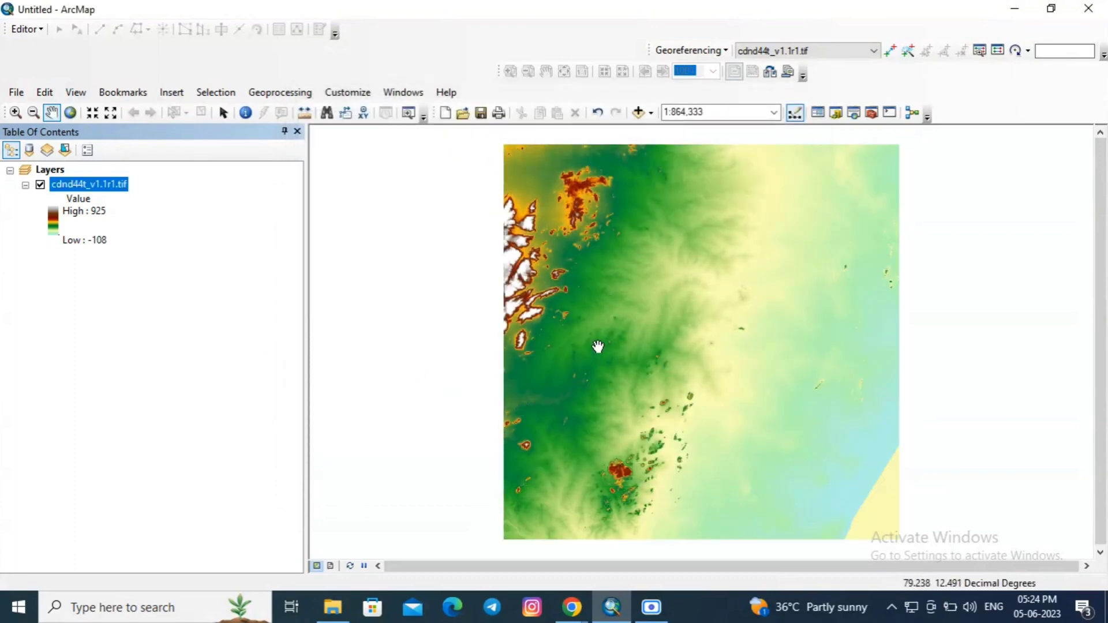
scroll(501, 274, "up", 1)
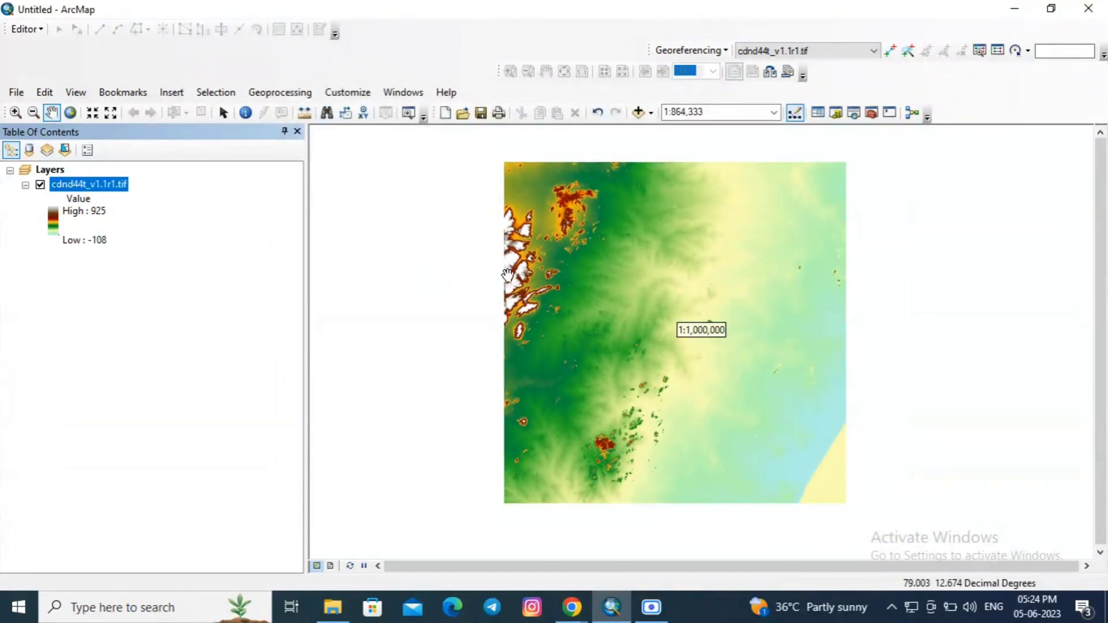
scroll(532, 279, "down", 2)
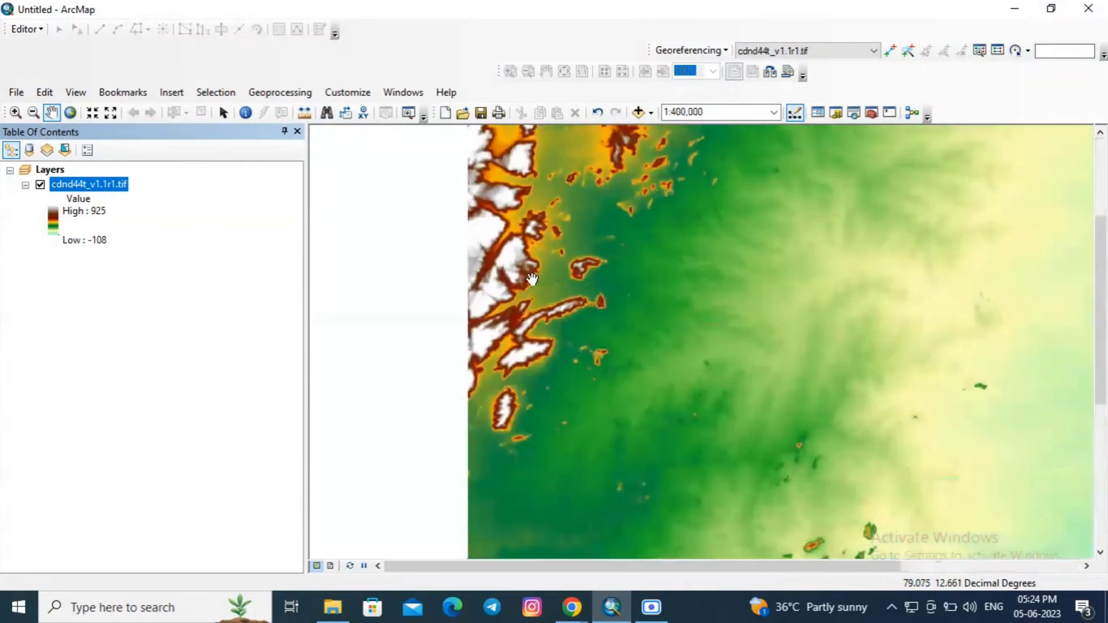
scroll(532, 279, "down", 1)
scroll(532, 279, "down", 1)
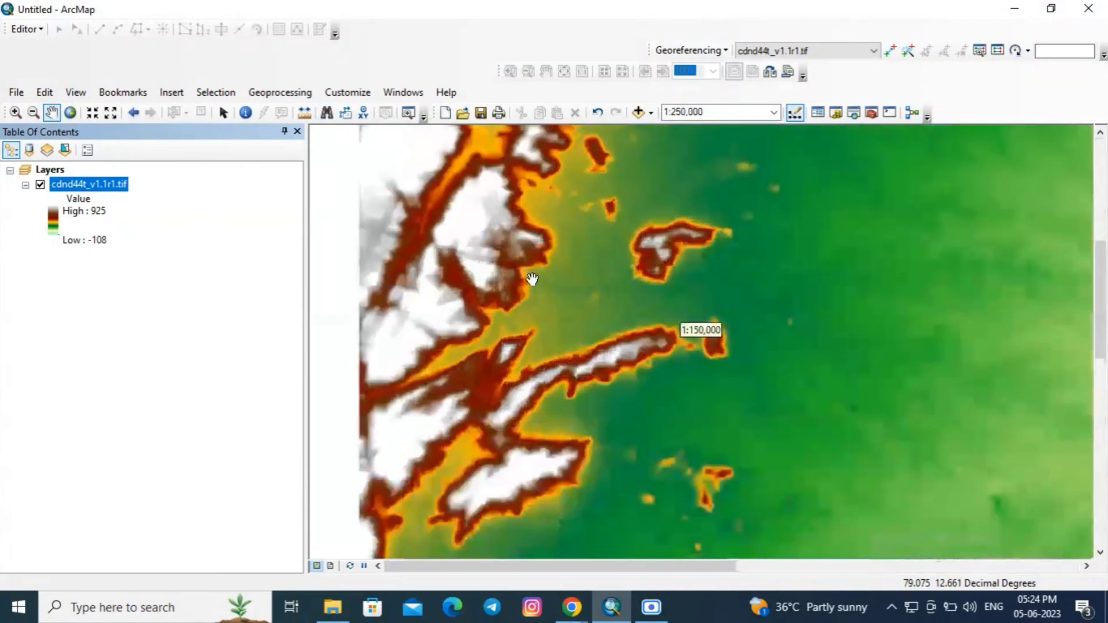
scroll(532, 280, "up", 3)
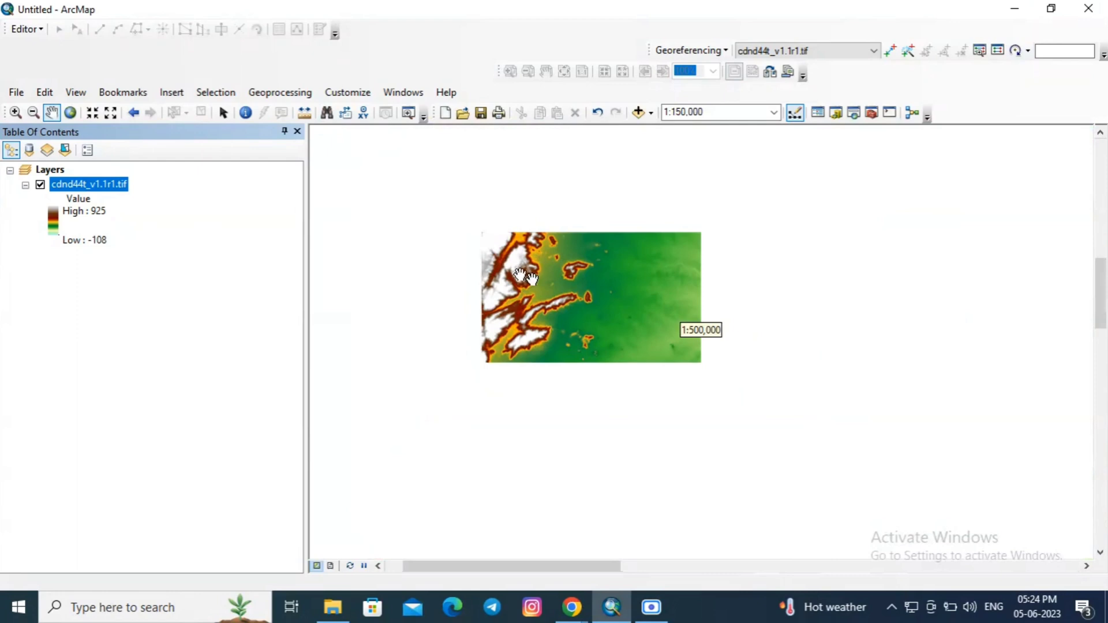